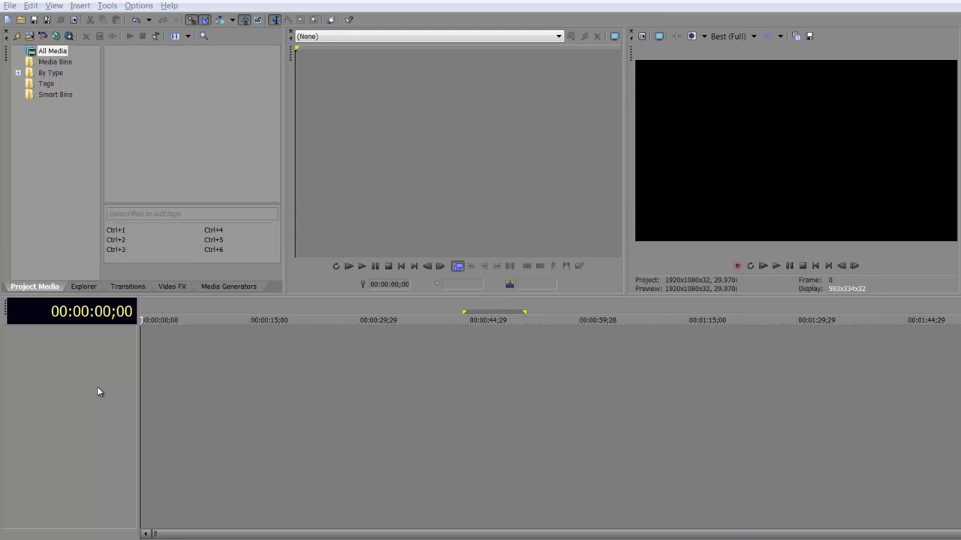
- Open the project properties to check the video settings, then close the dialog
left_click(660, 44)
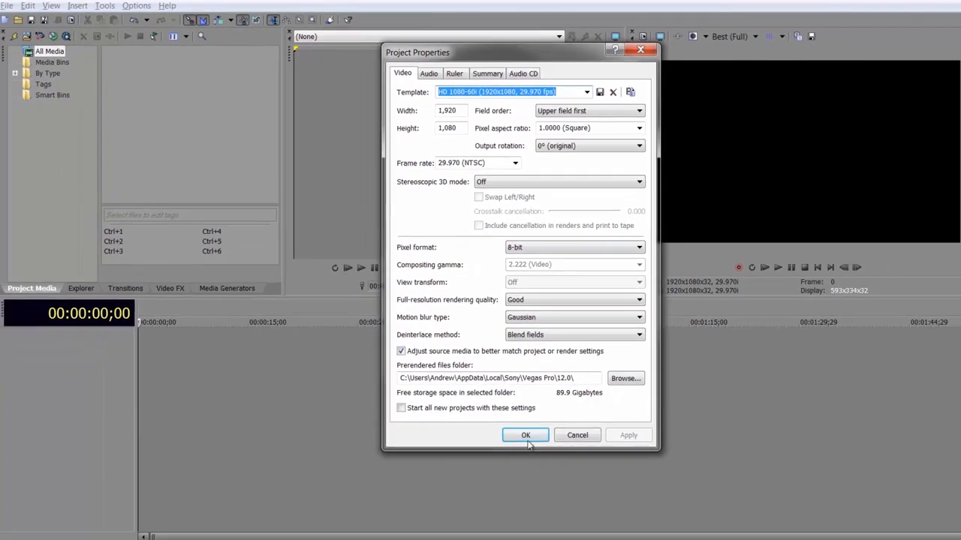
left_click(527, 511)
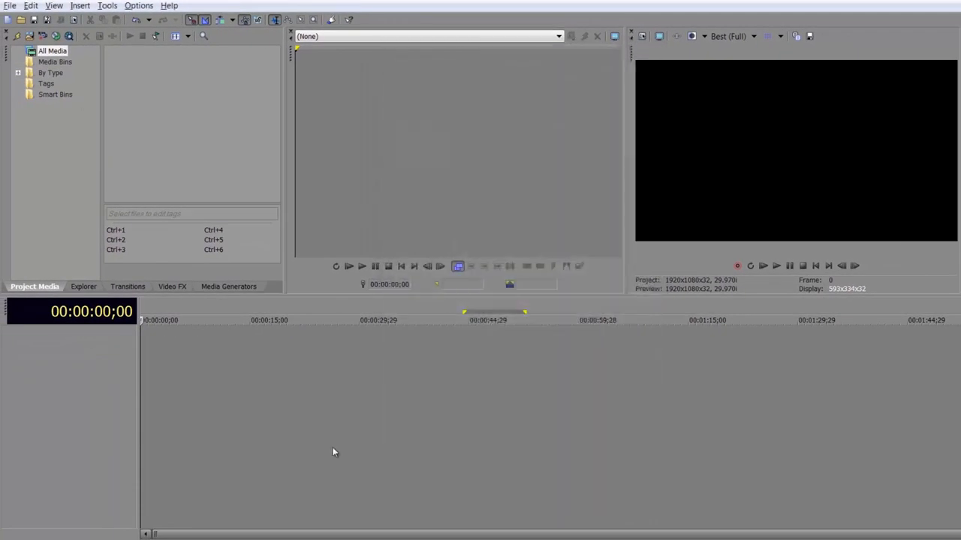
- Add cr_06.mov from the Explorer to the timeline, declining to match project video settings to the clip
left_click(85, 286)
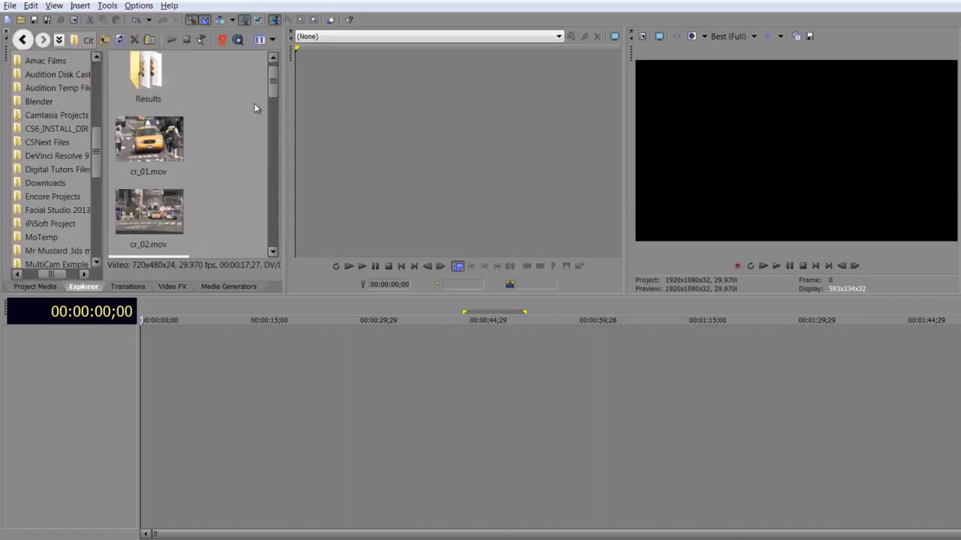
left_click_drag(275, 89, 272, 140)
left_click(145, 172)
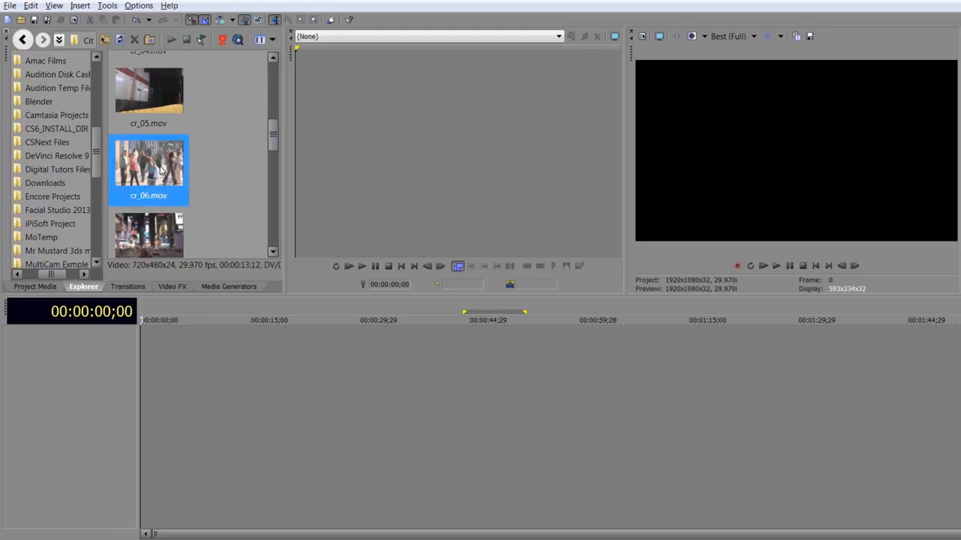
left_click_drag(160, 171, 148, 374)
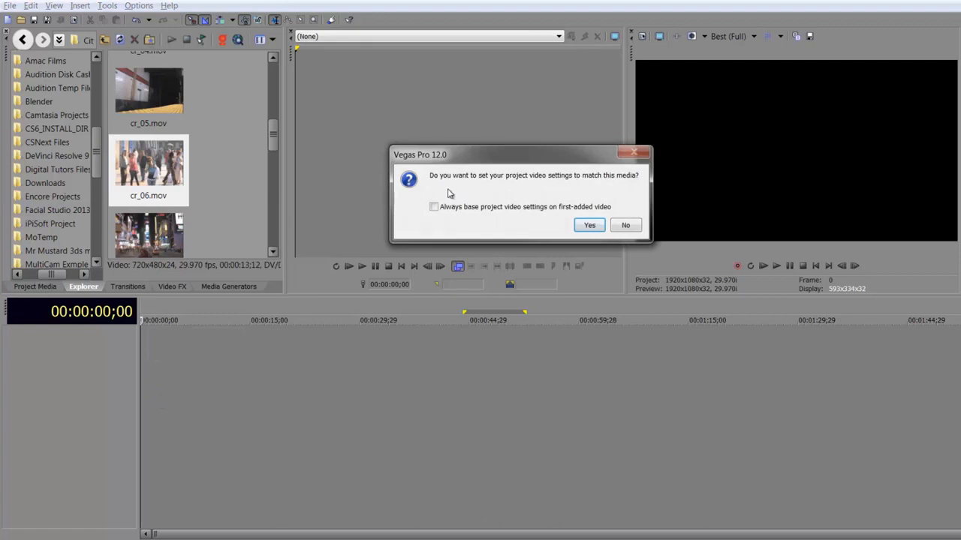
left_click(626, 225)
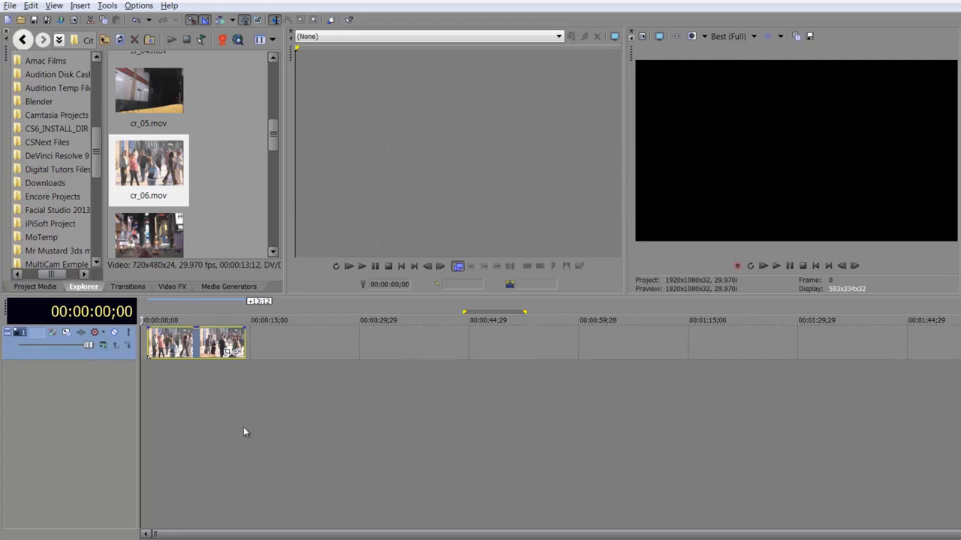
- Place the playhead near 00:00:07;22 and inspect the event's context menu without choosing a command
left_click(198, 407)
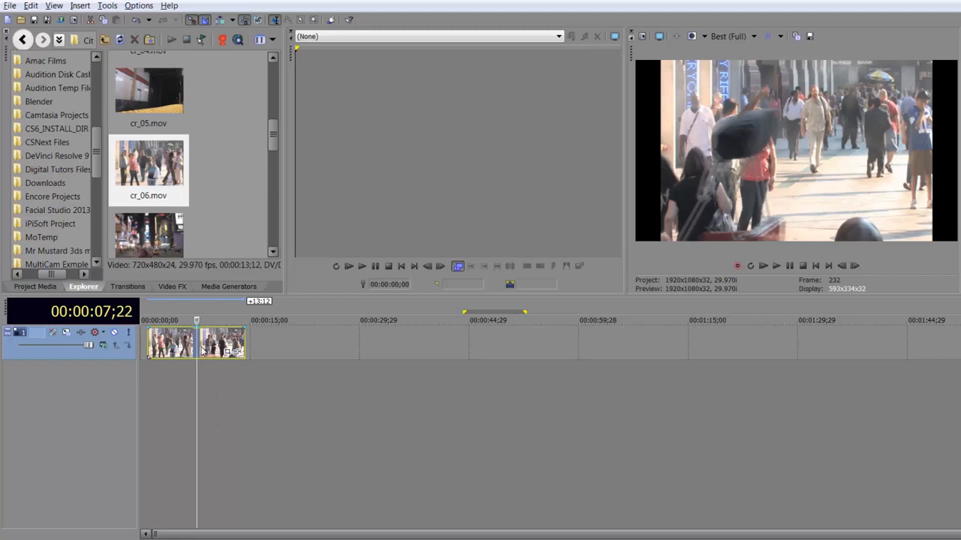
left_click(42, 291)
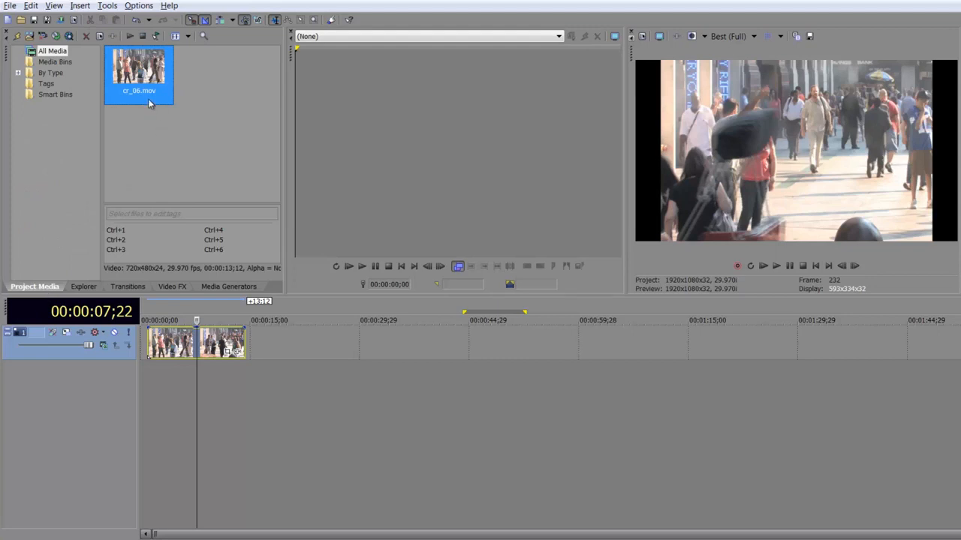
left_click_drag(150, 99, 168, 101)
right_click(175, 349)
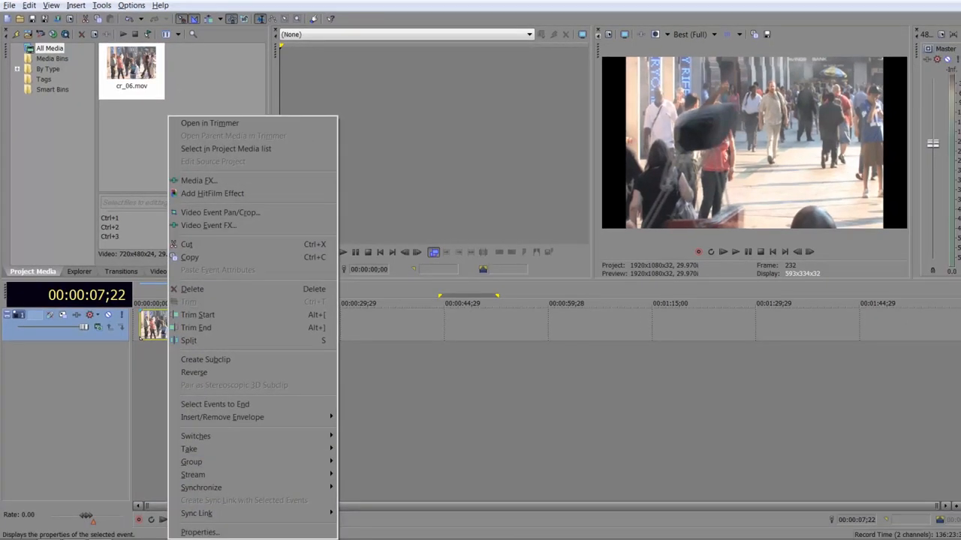
left_click(115, 114)
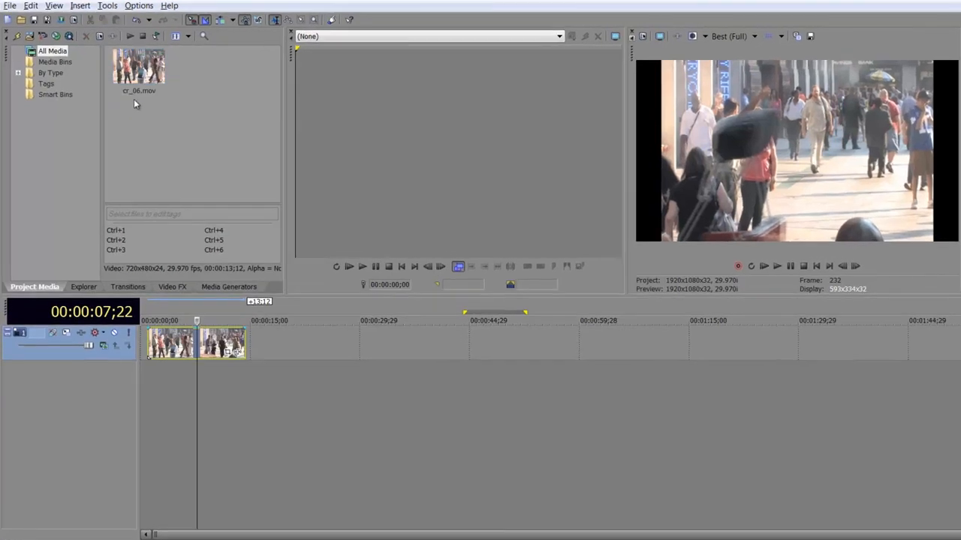
- Open cr_06.mov's media properties, review the pixel aspect options, keep 1.0000 (Square) and confirm
left_click(138, 80)
right_click(138, 77)
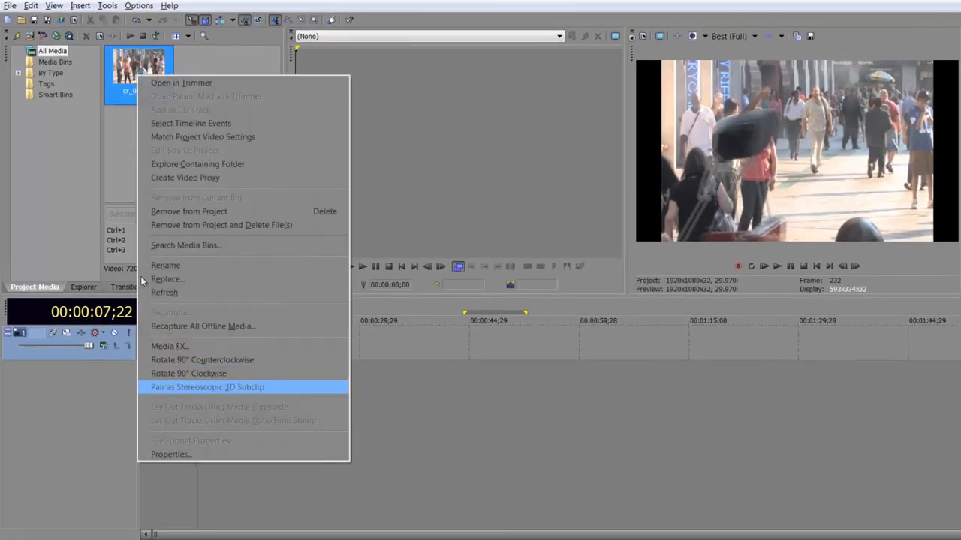
left_click(100, 38)
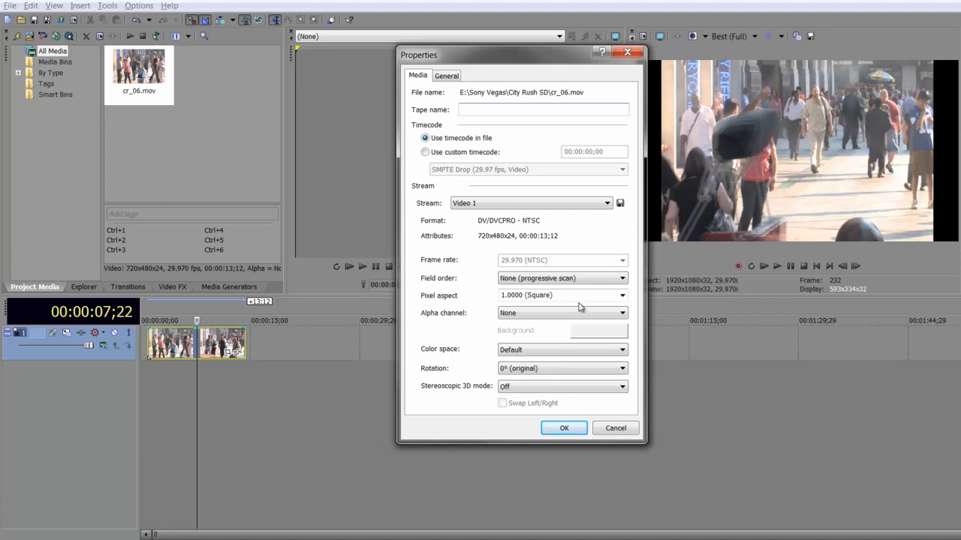
left_click(627, 299)
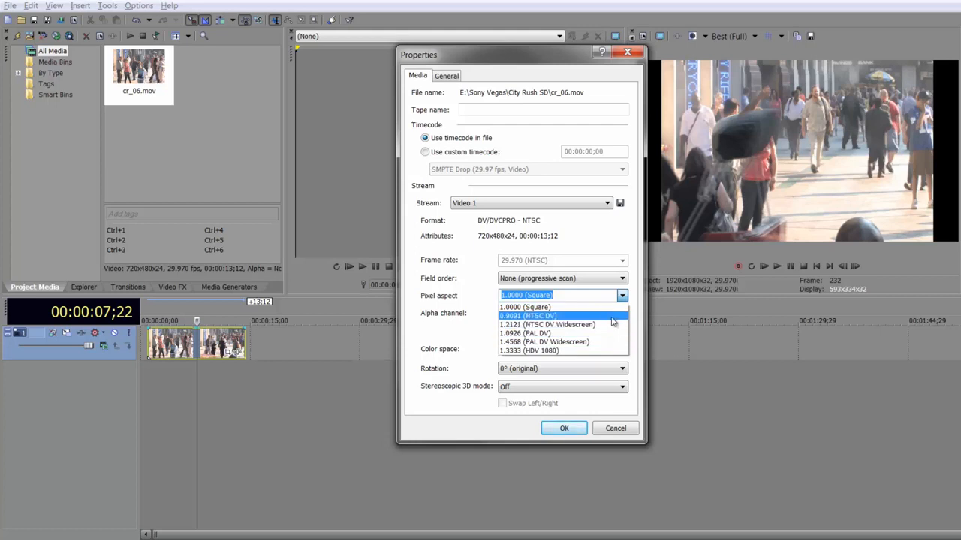
left_click(551, 310)
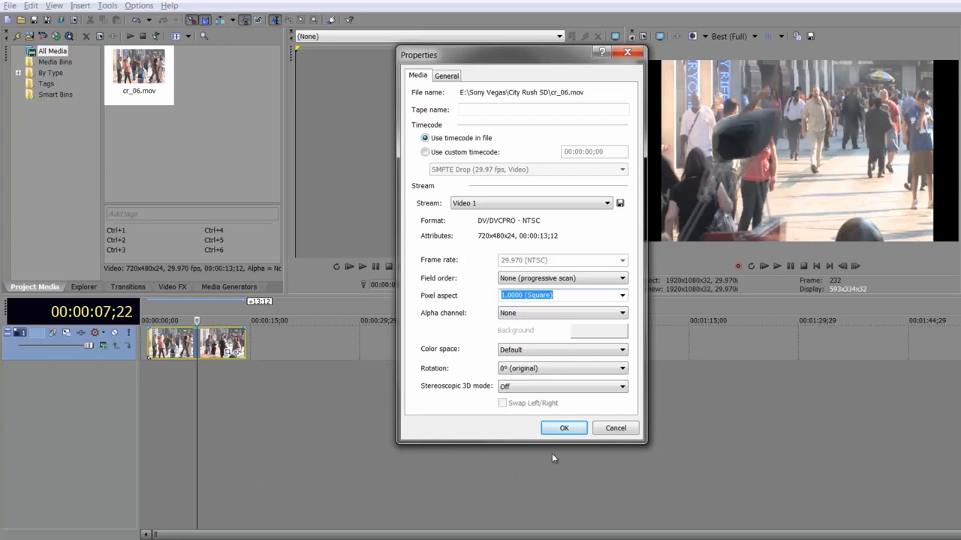
left_click(564, 428)
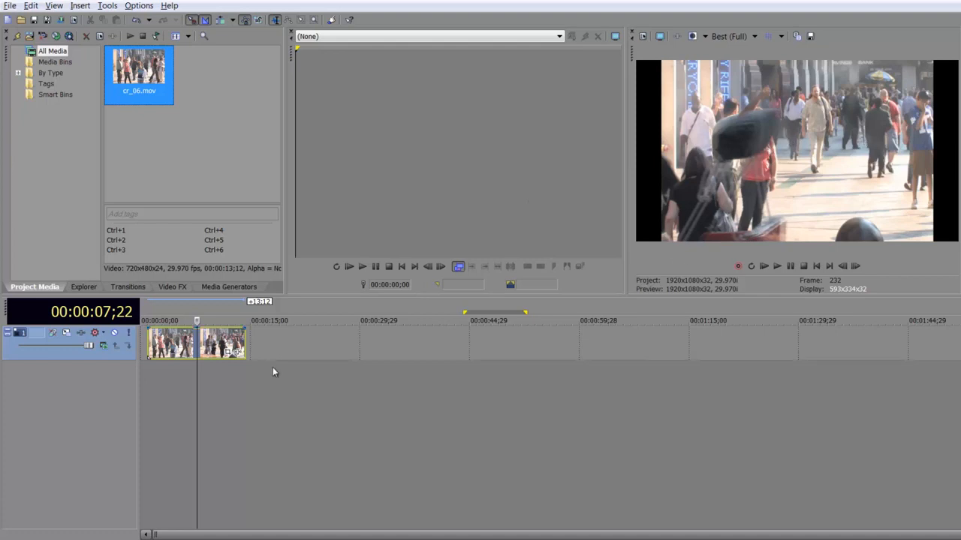
- Open the event's Pan/Crop window and set the position width to 1,920
left_click(230, 359)
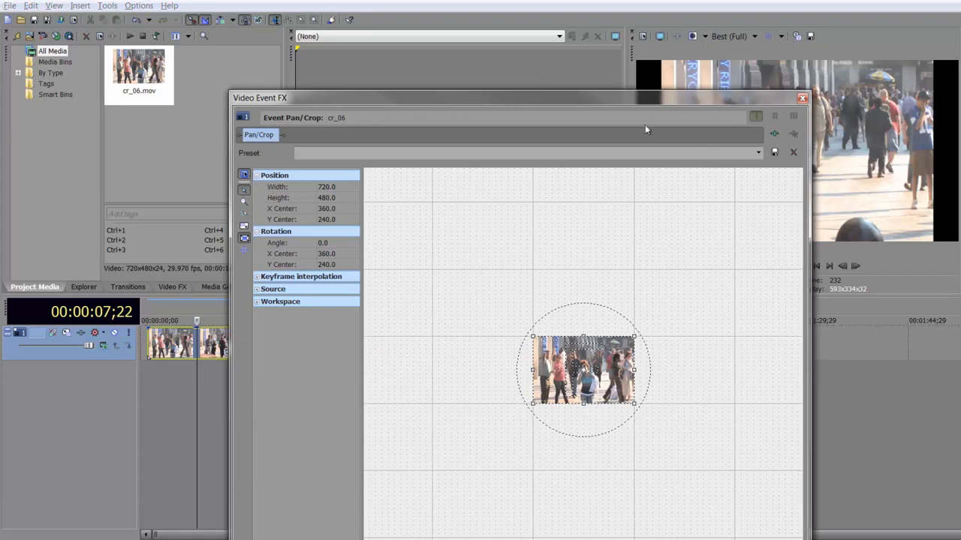
left_click_drag(610, 94, 558, 10)
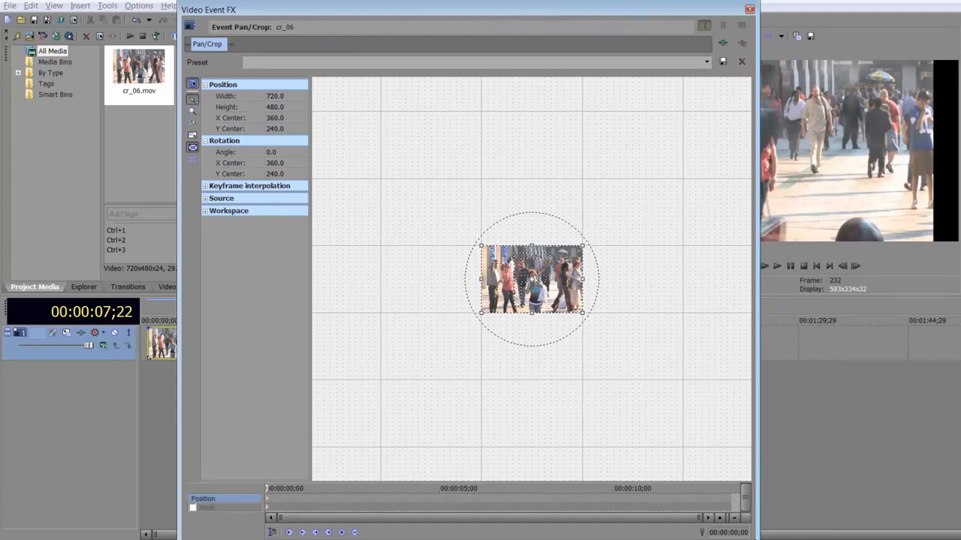
left_click_drag(759, 538, 694, 362)
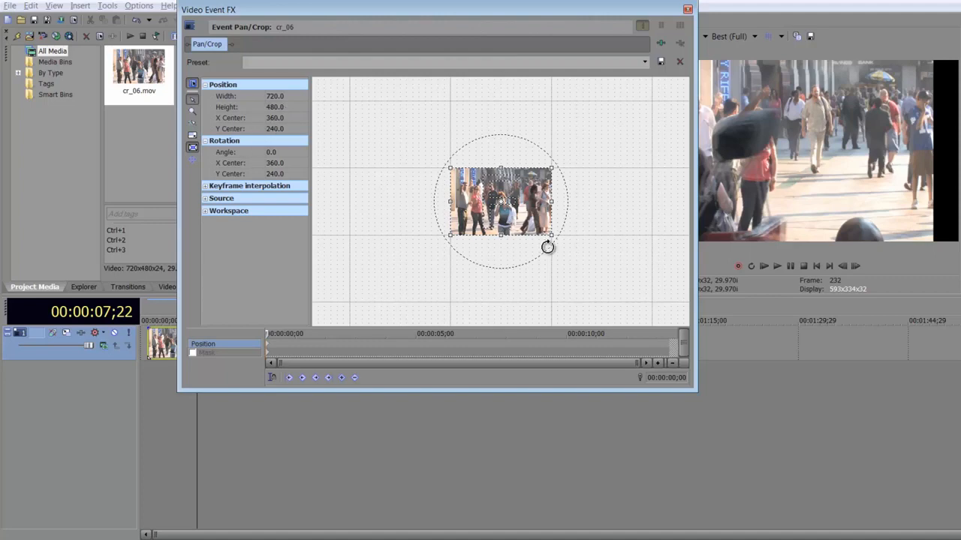
left_click(193, 138)
double_click(276, 96)
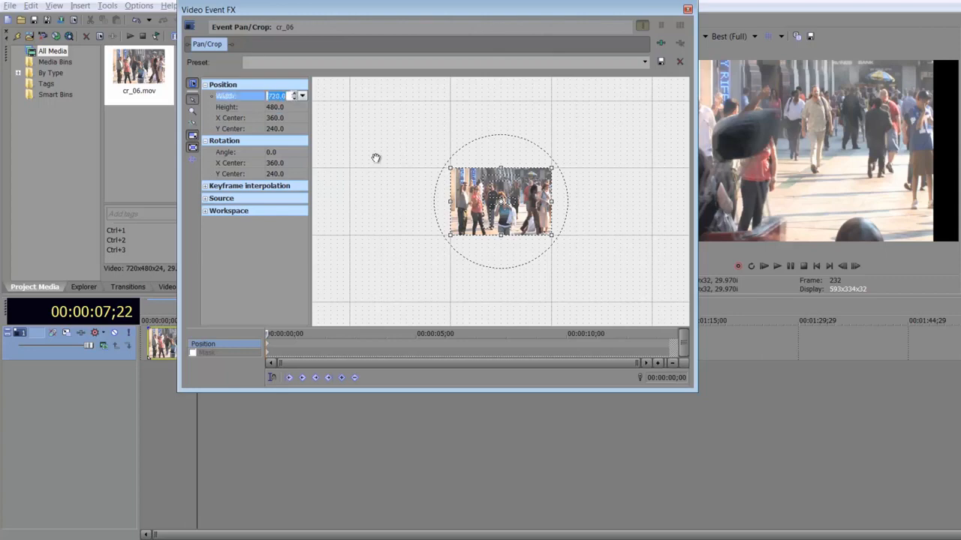
type("1,9")
type("20")
key("Tab")
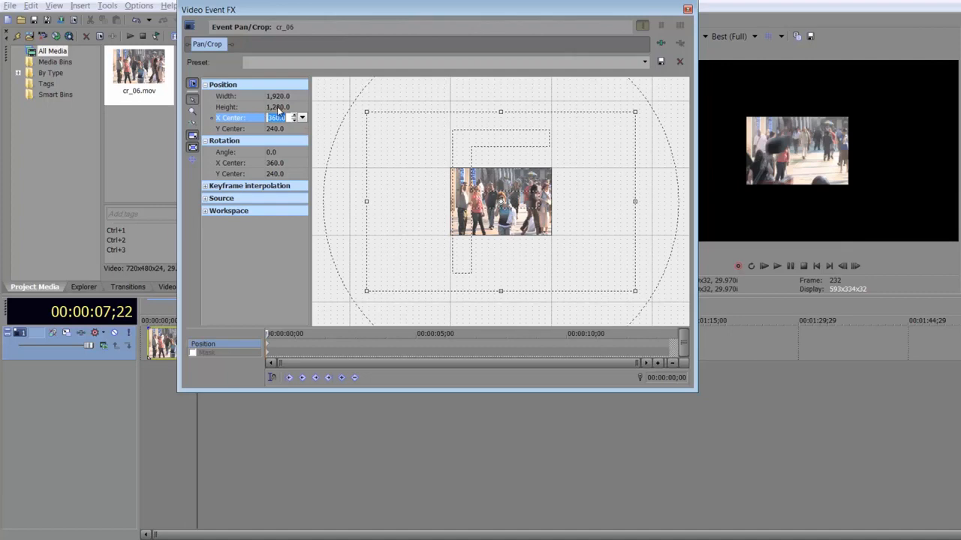
- Turn off Lock Aspect Ratio, set the height to 1,080, and close the Pan/Crop window
double_click(278, 107)
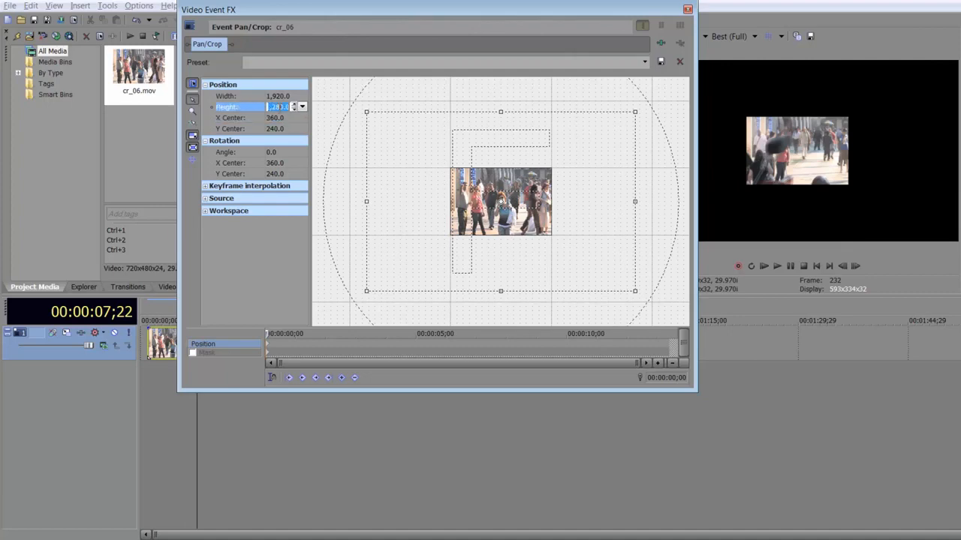
left_click(192, 137)
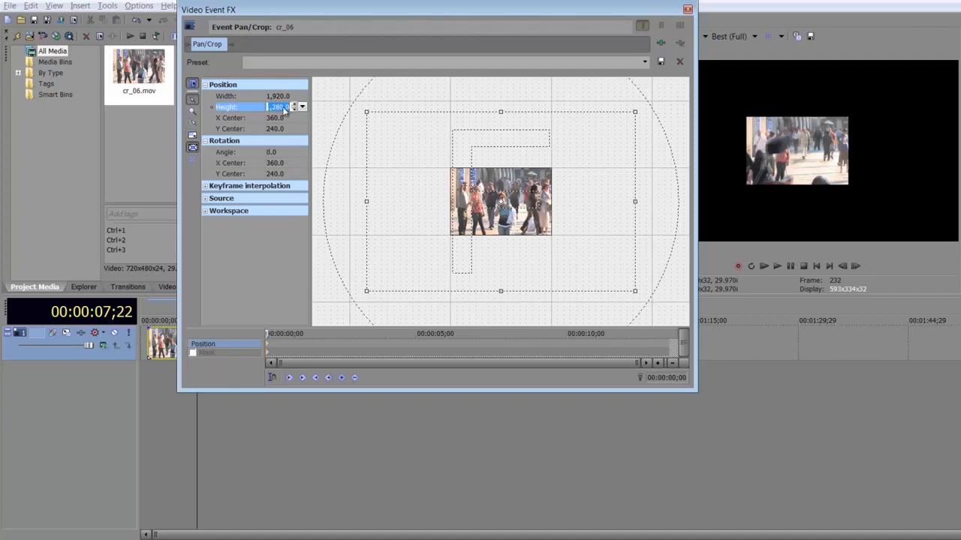
type("1080")
key("Tab")
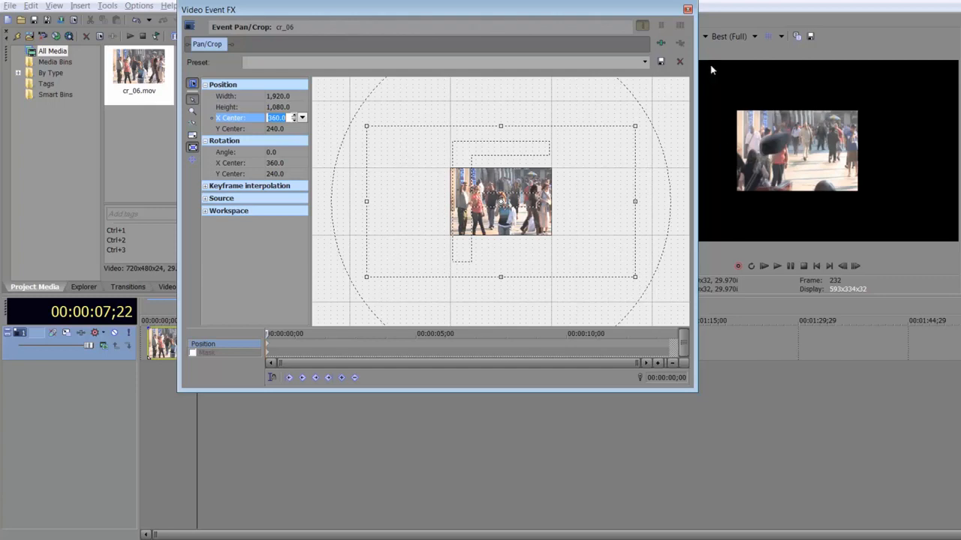
left_click(687, 10)
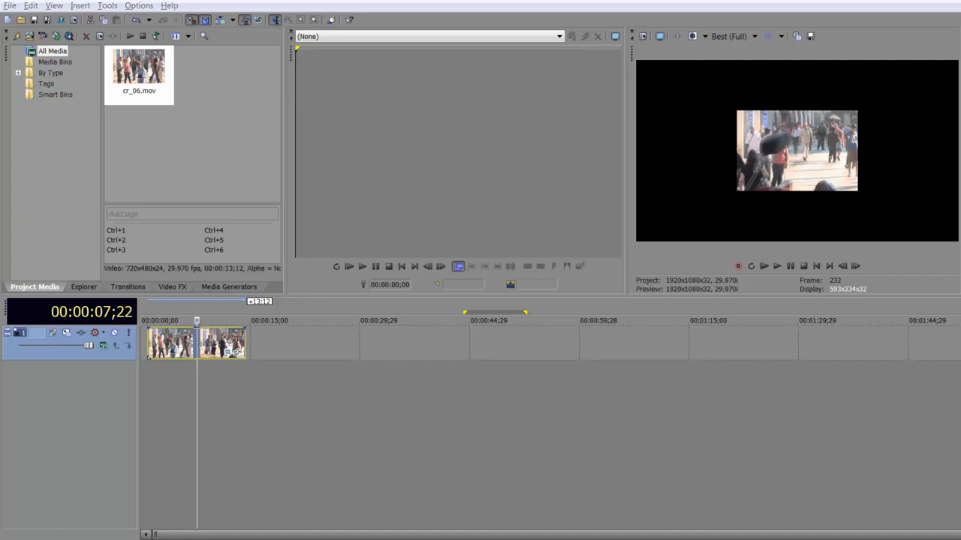
- Switch to Firefox and open the Boris FX Image Restoration unit page from the products menu
key("alt+Tab")
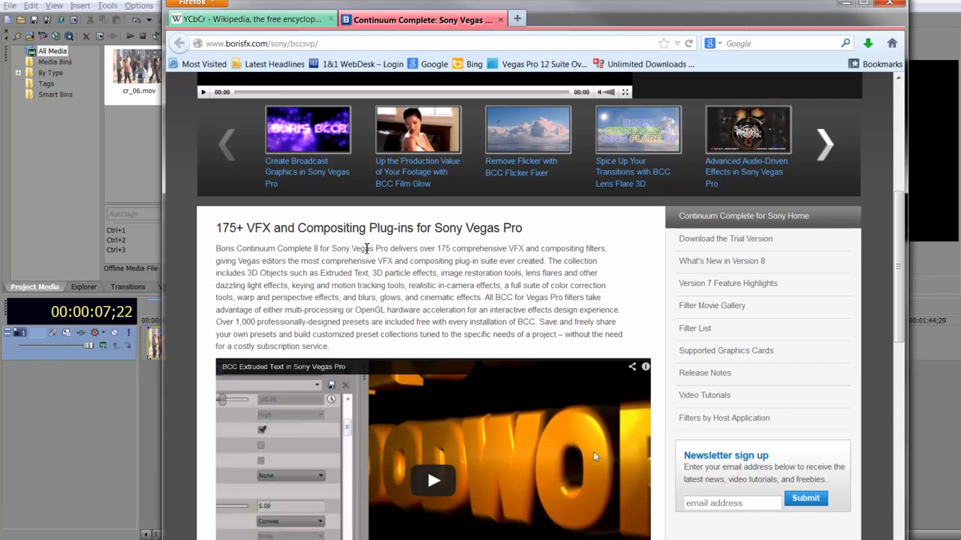
scroll(366, 249, "up", 5)
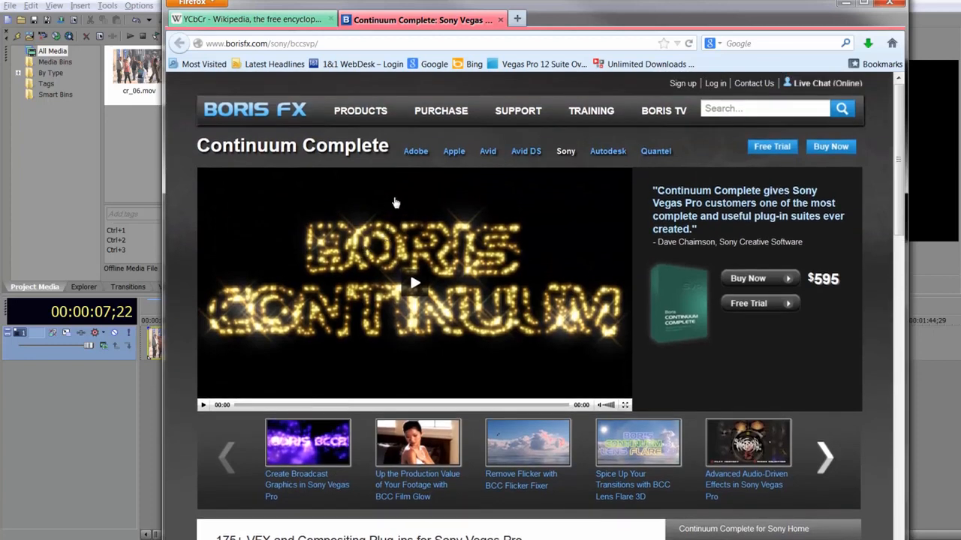
mouse_move(363, 119)
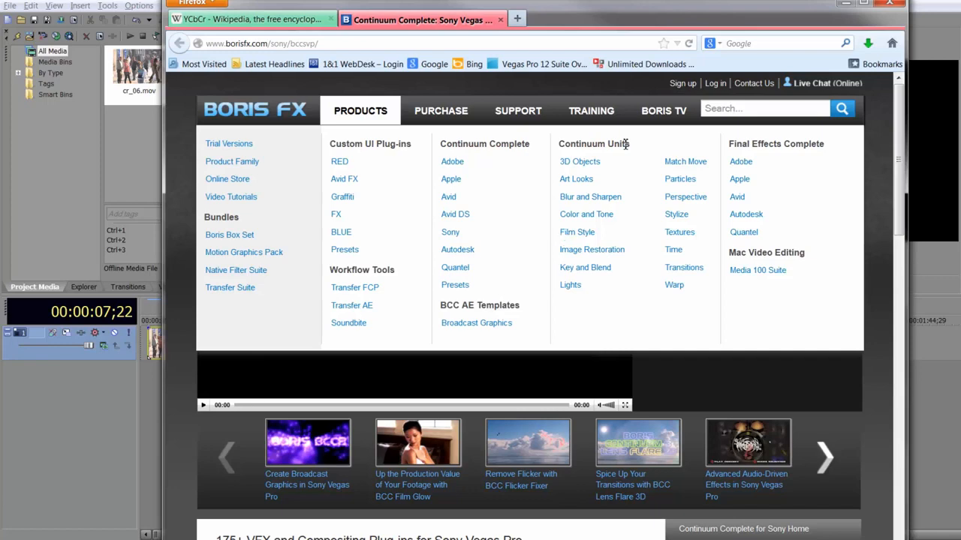
left_click(670, 251)
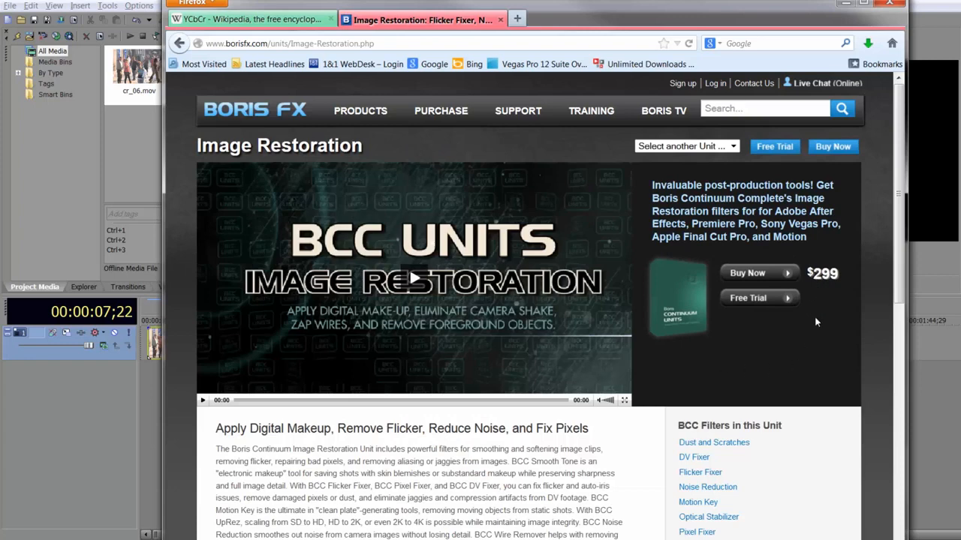
- Read the Image Restoration page and its list of BCC filters, then minimize the browser
scroll(750, 250, "down", 3)
scroll(802, 367, "up", 3)
scroll(801, 362, "down", 3)
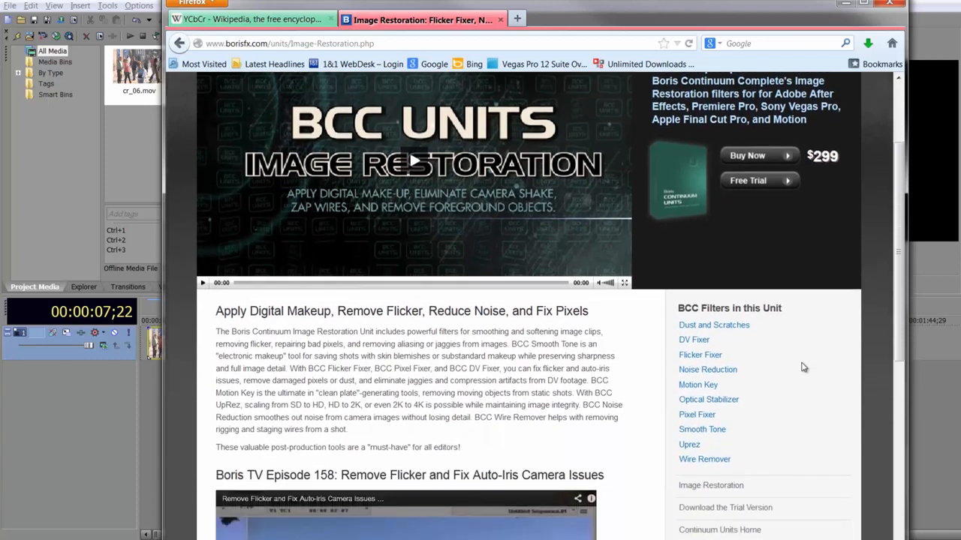
scroll(801, 367, "up", 3)
scroll(802, 367, "down", 2)
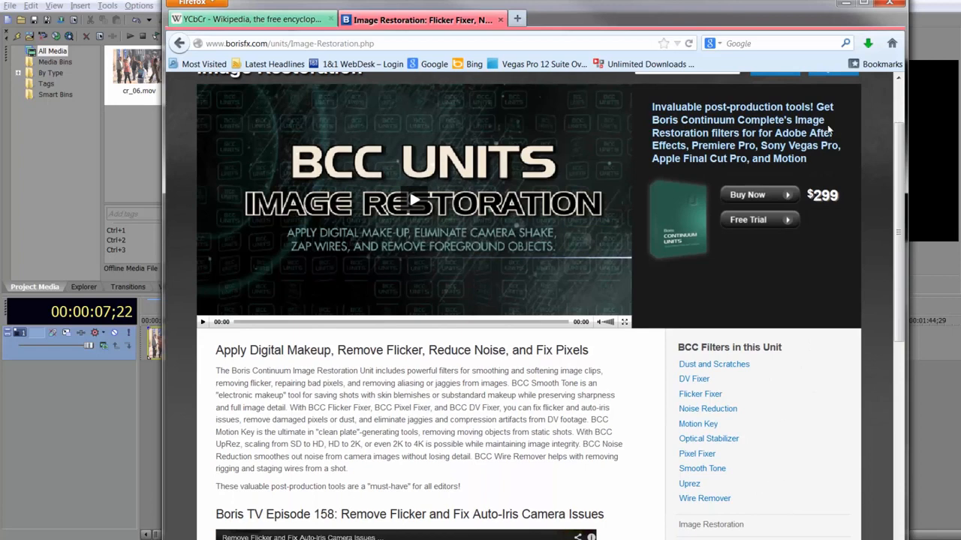
scroll(567, 270, "up", 2)
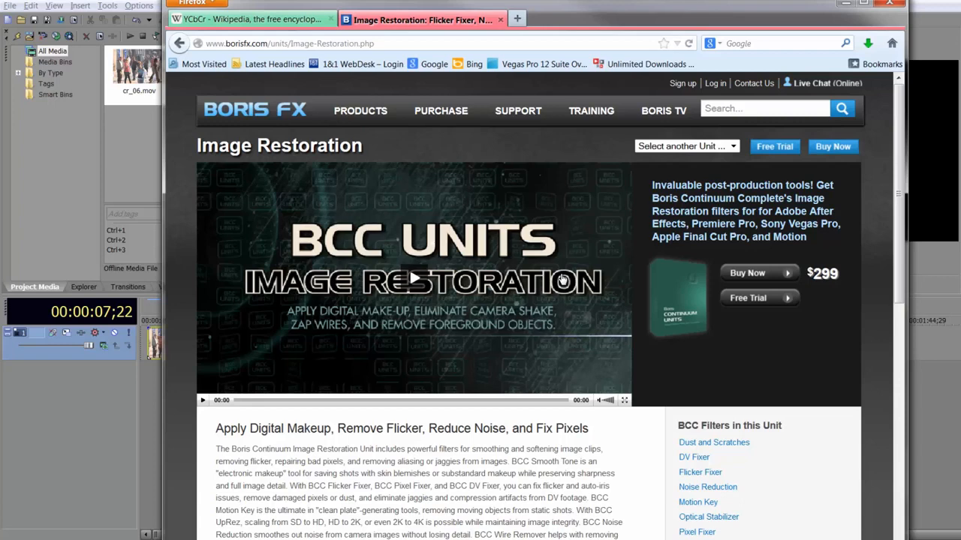
left_click(844, 6)
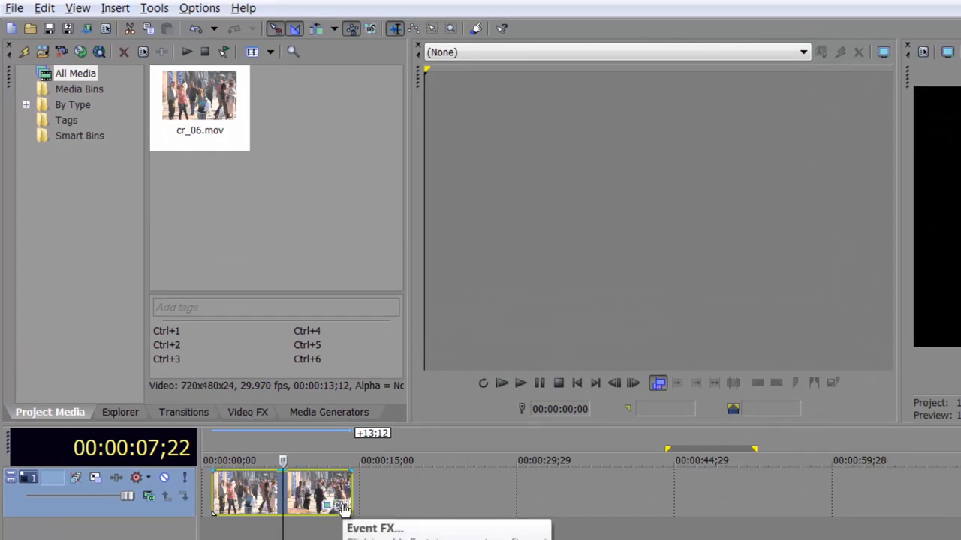
- Expand the All folder of video effects and browse the plug-in list
left_click(251, 415)
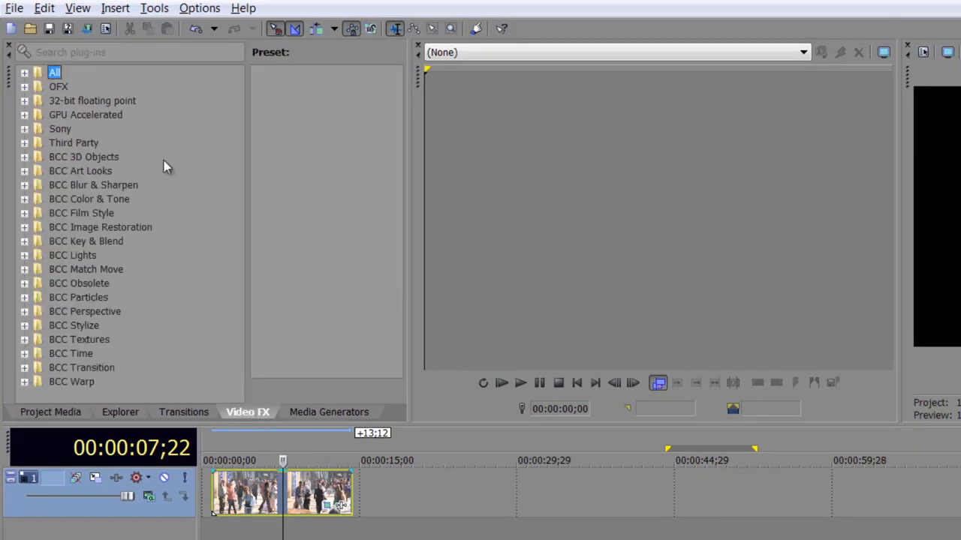
left_click(24, 73)
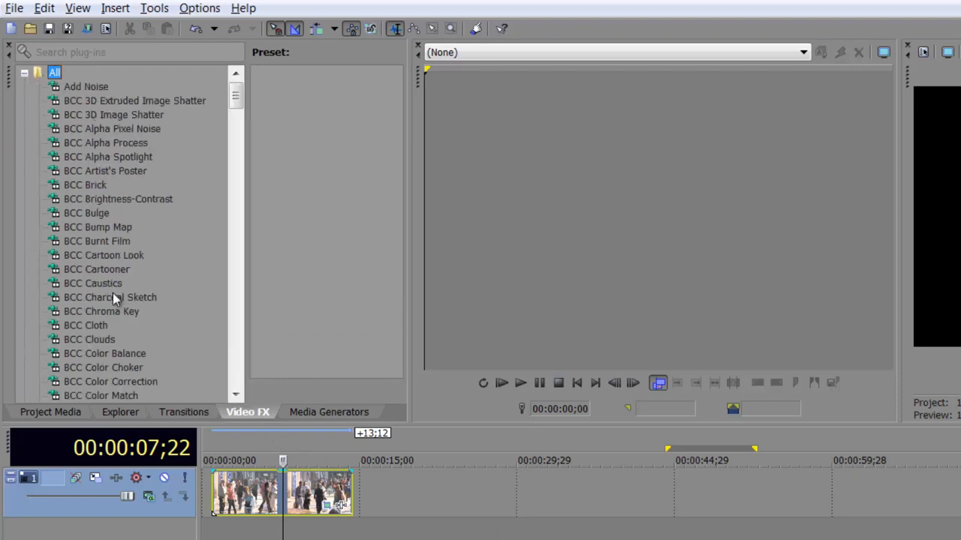
scroll(108, 243, "down", 7)
scroll(107, 244, "up", 7)
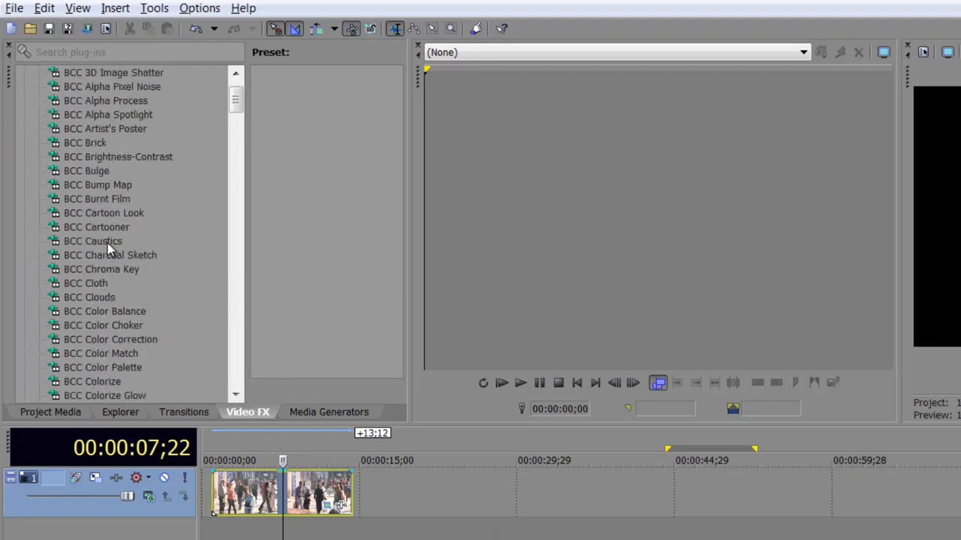
- Expand the BCC Image Restoration folder and apply BCC UpRez to the cr_06 clip on the timeline
left_click(25, 73)
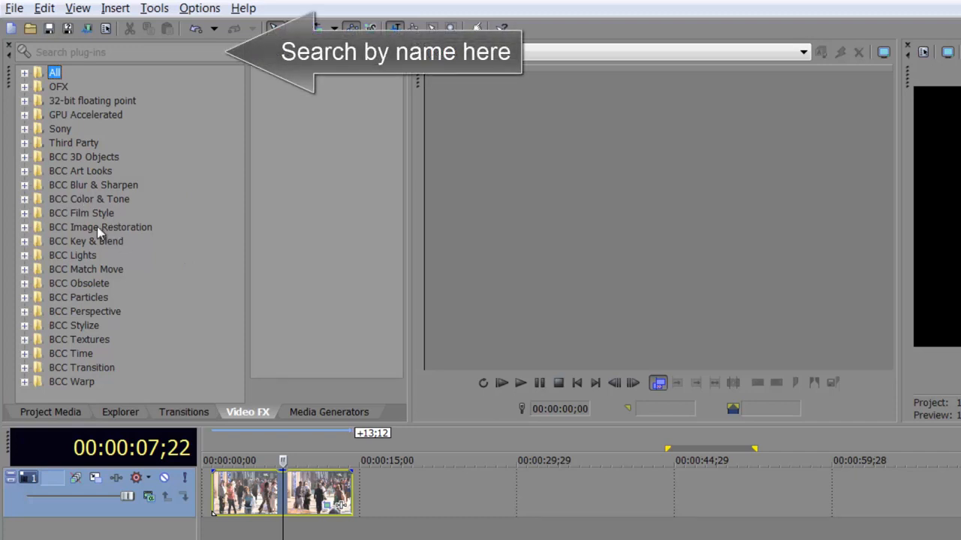
left_click(24, 227)
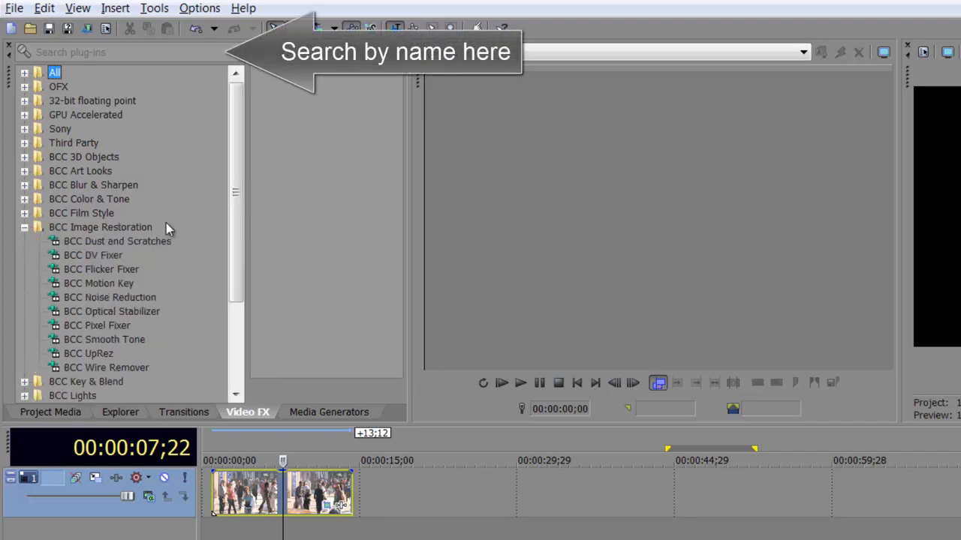
scroll(166, 225, "down", 2)
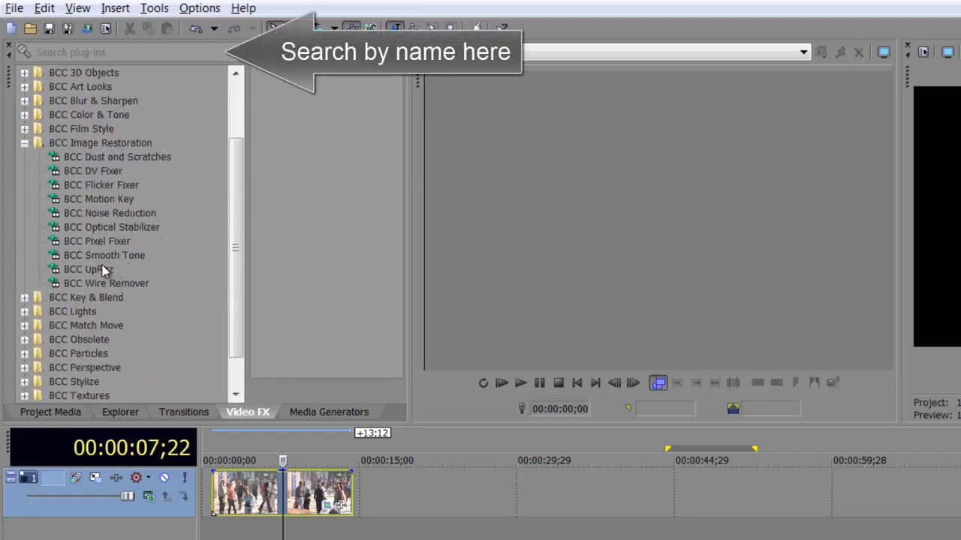
left_click_drag(103, 274, 292, 497)
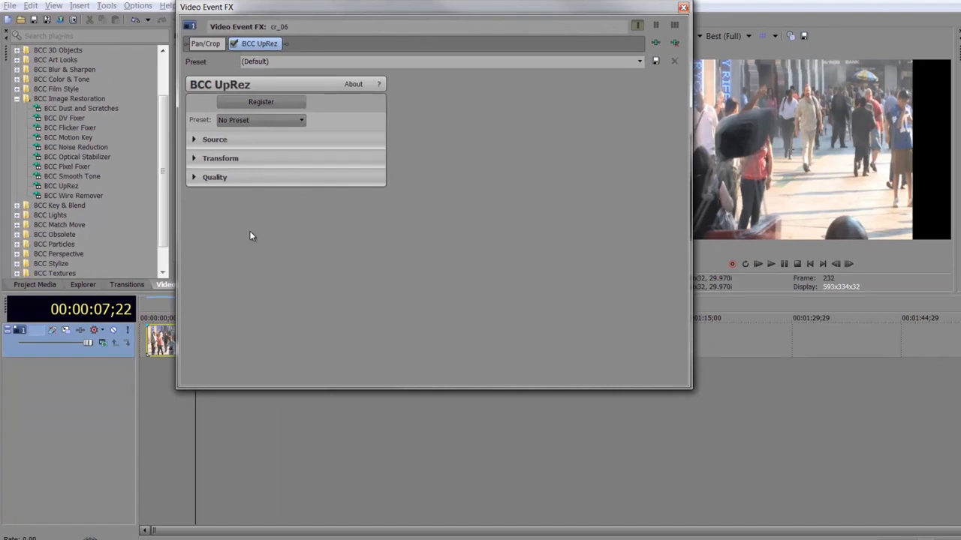
- Set BCC UpRez's source pixel aspect ratio to Square Pixels and keep the source size at Custom Size
left_click(206, 44)
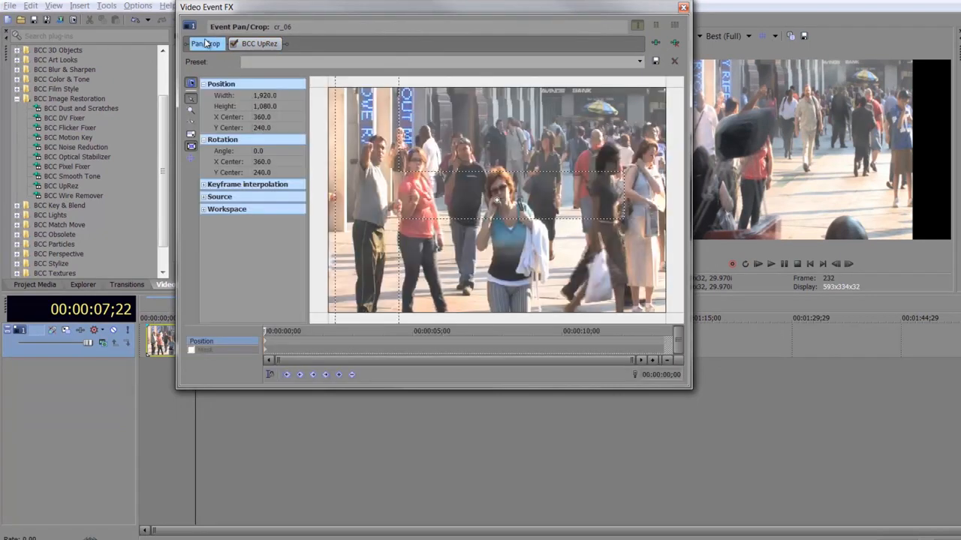
left_click(259, 45)
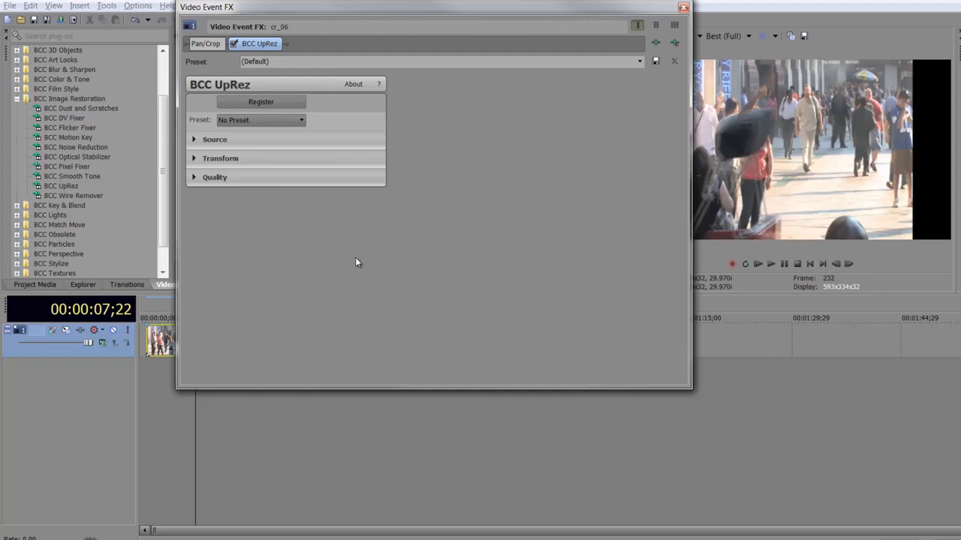
left_click_drag(690, 285, 555, 289)
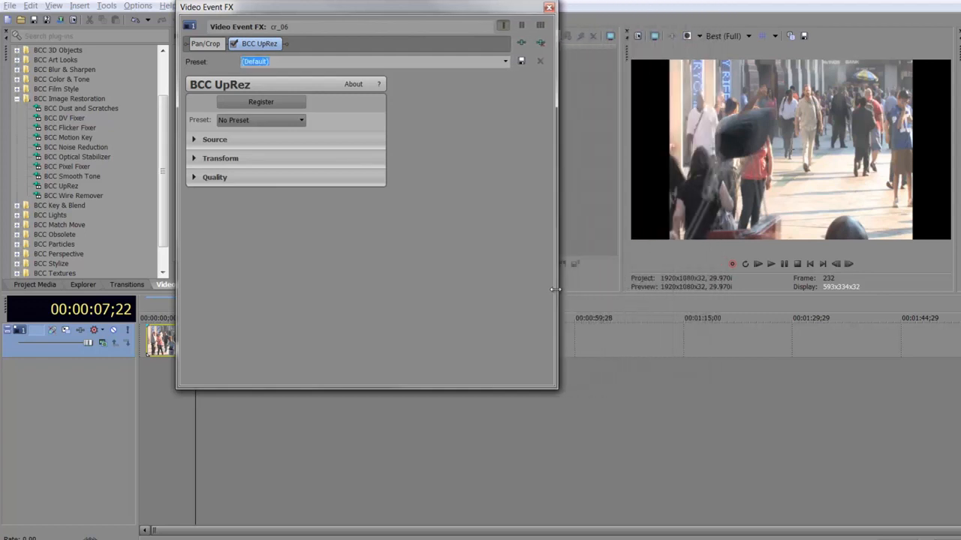
left_click(193, 140)
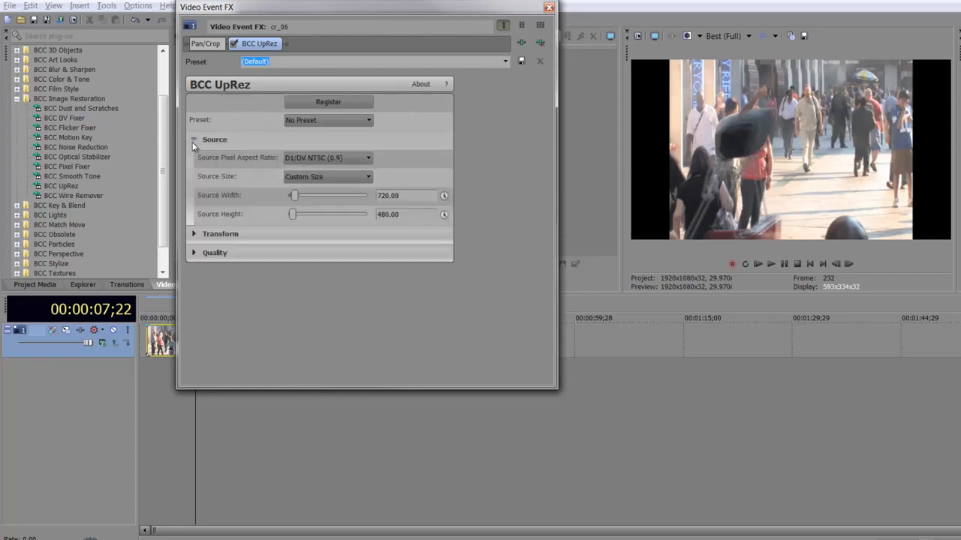
left_click(348, 159)
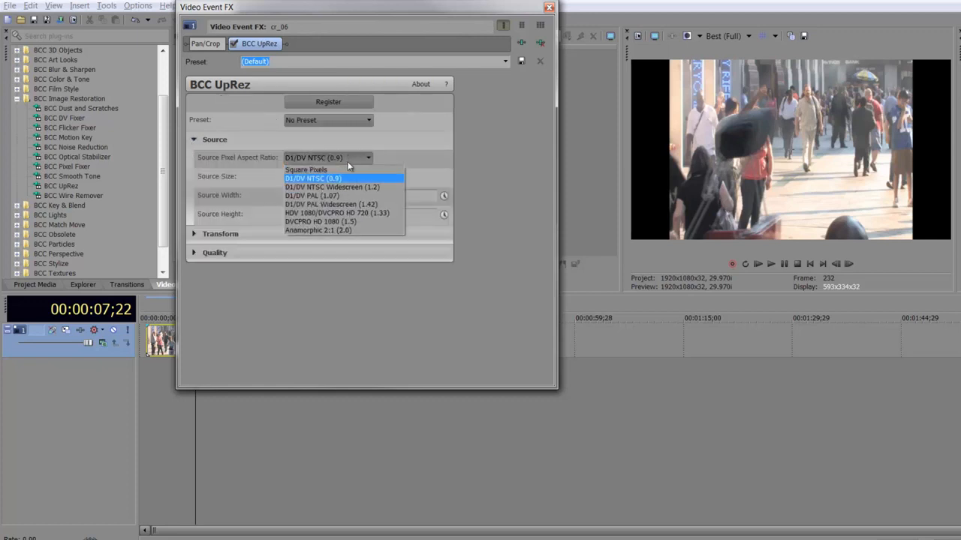
left_click(345, 169)
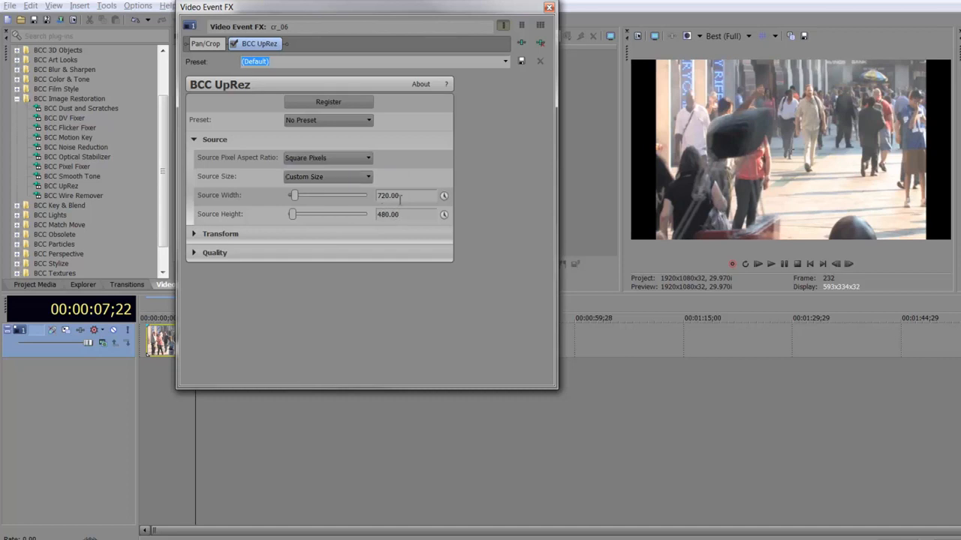
left_click(371, 176)
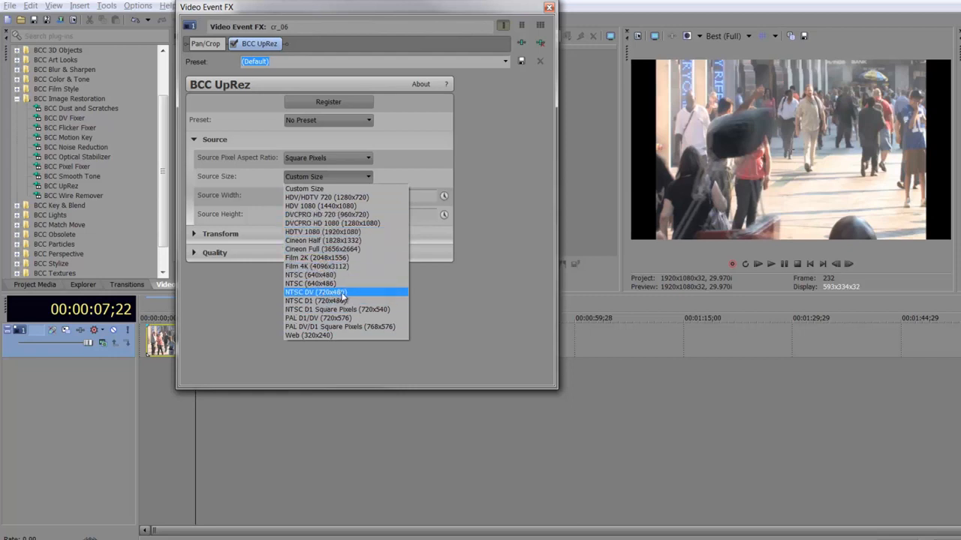
left_click(339, 190)
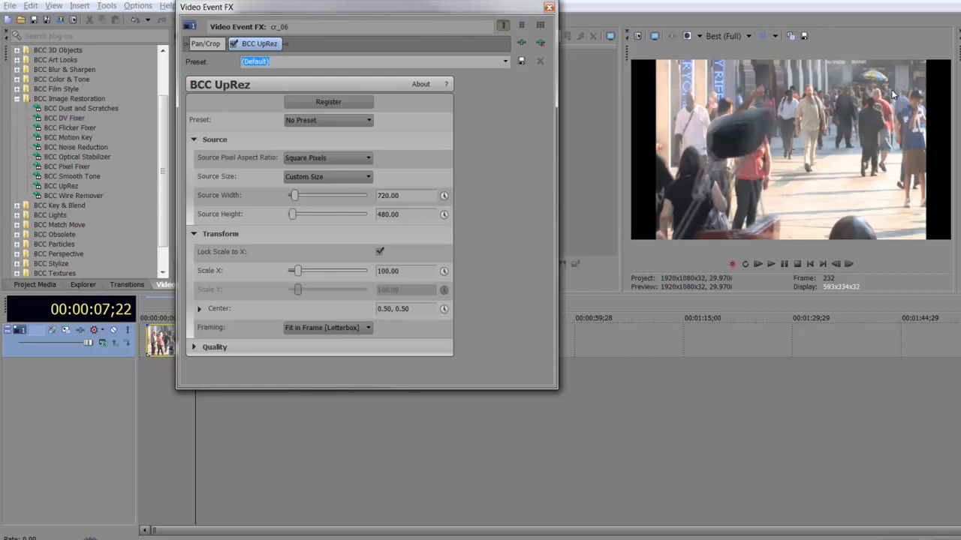
- Compare the clip with UpRez bypassed and enabled, then set the UpRez framing to Fill Frame [Crop]
left_click(234, 43)
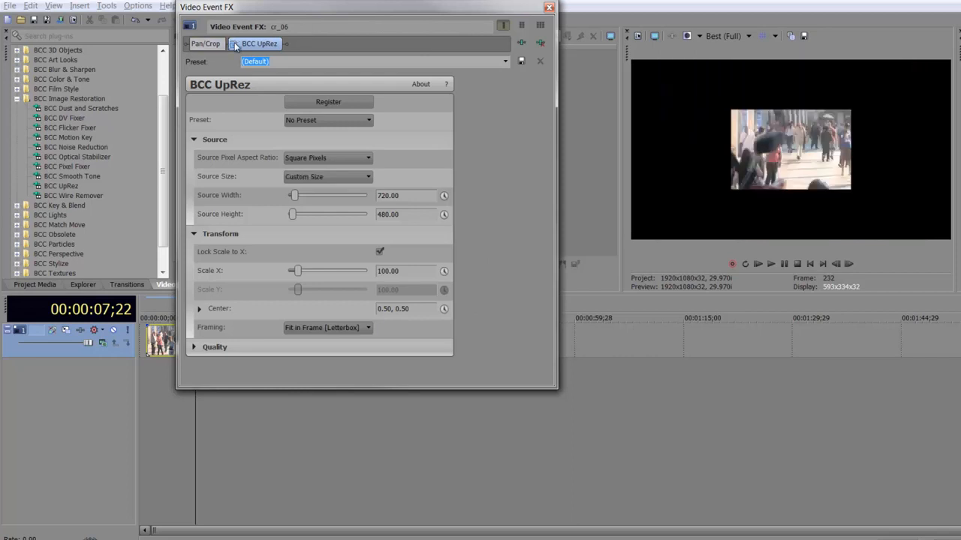
left_click(233, 44)
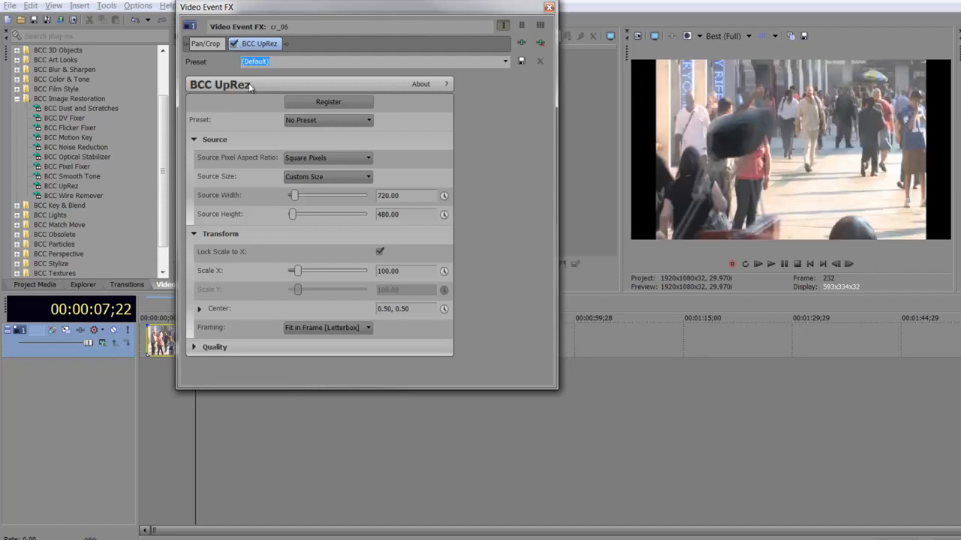
left_click(315, 159)
left_click(361, 328)
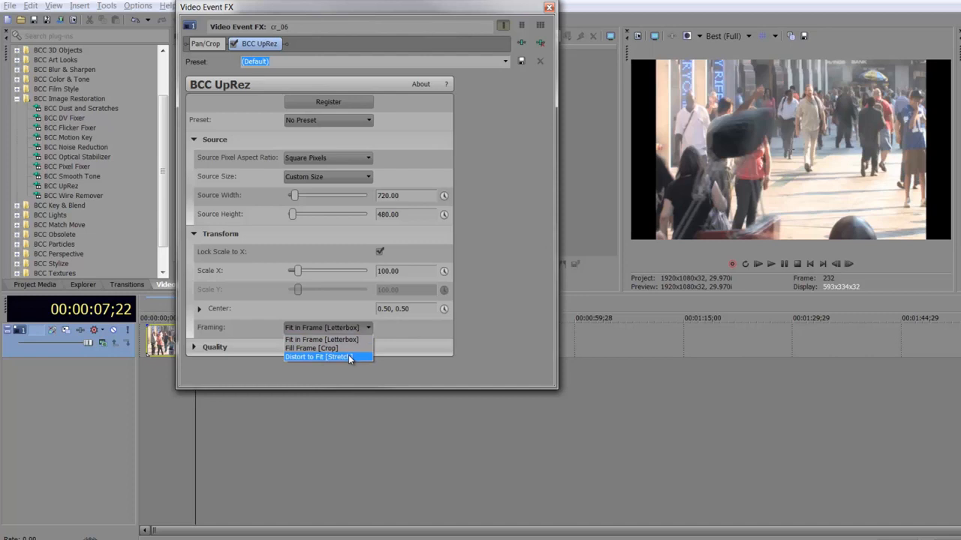
left_click(349, 302)
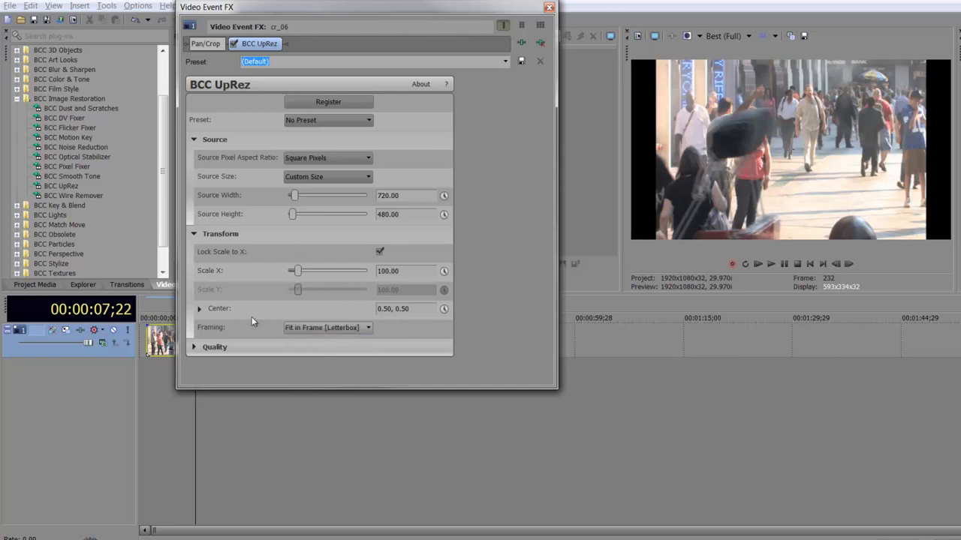
left_click(358, 327)
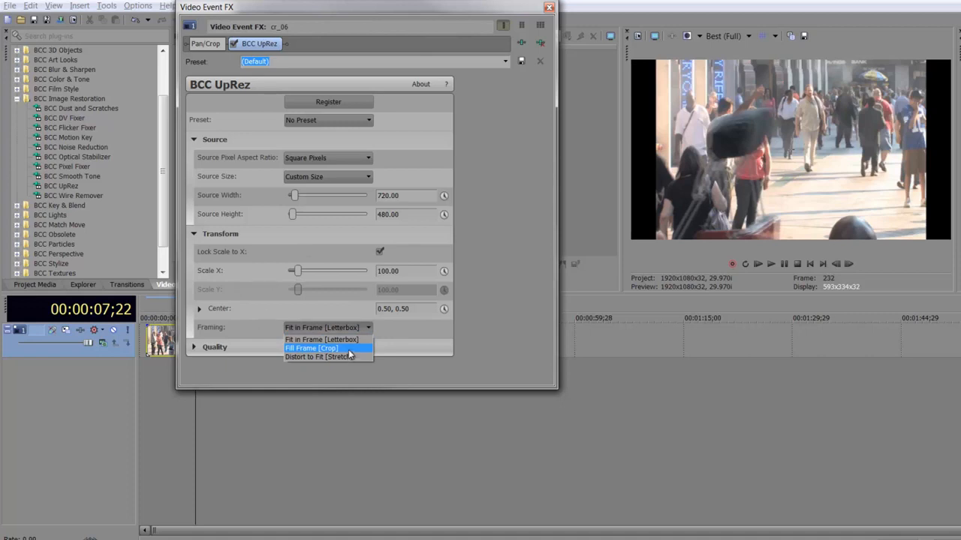
left_click(348, 350)
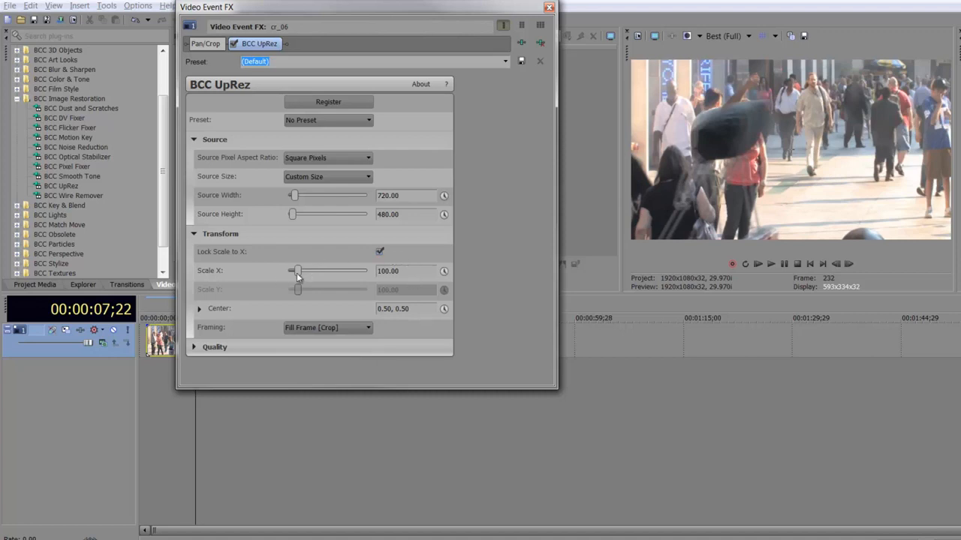
- Set UpRez Scale X to about 103.95 and shift the center to about 0.49, 0.46
left_click_drag(297, 275, 298, 280)
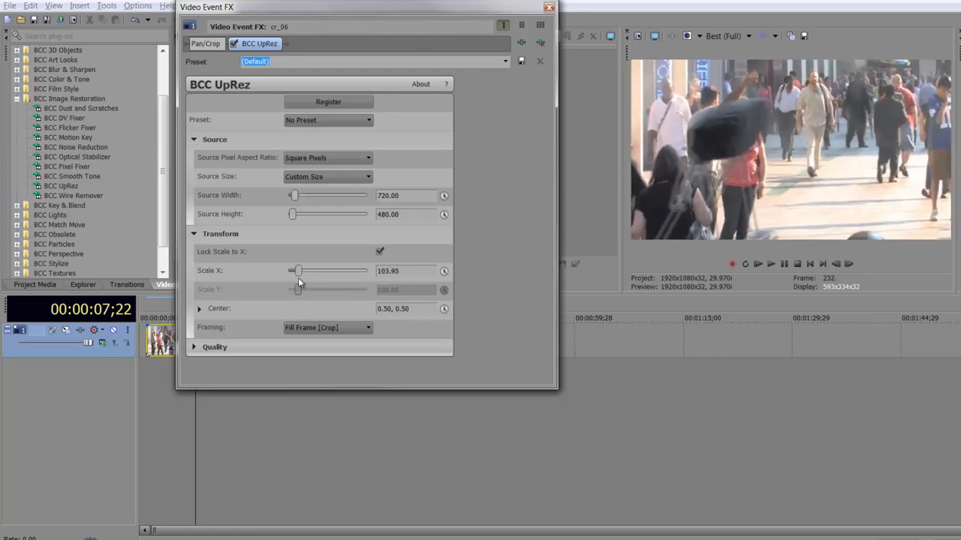
left_click(200, 311)
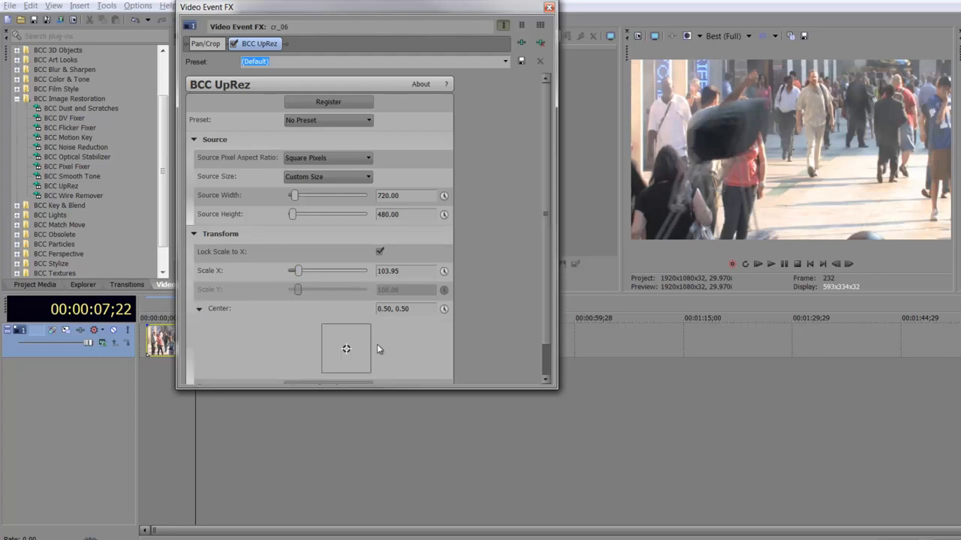
left_click_drag(346, 351, 346, 353)
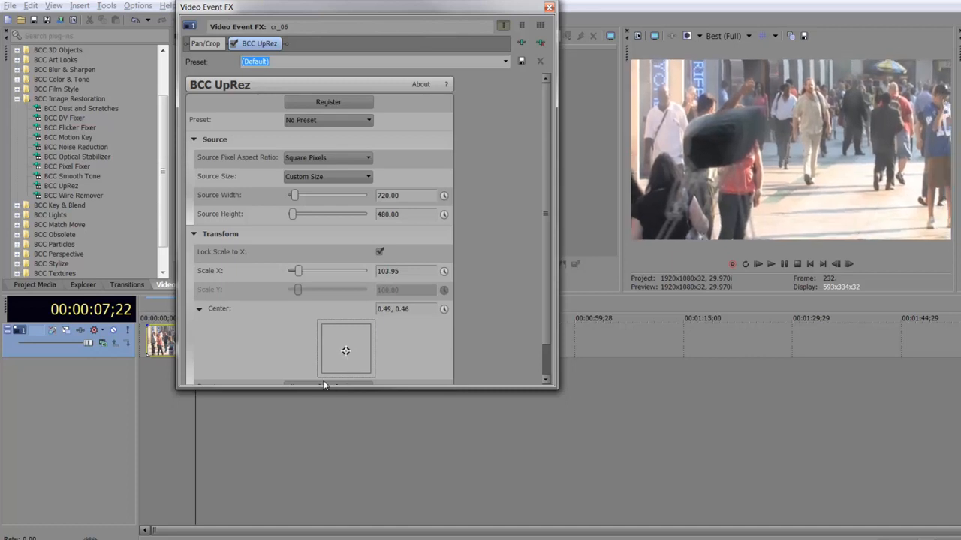
- Collapse Transform, expand Quality, and set the UpRez method to Magic Sharp
left_click(195, 235)
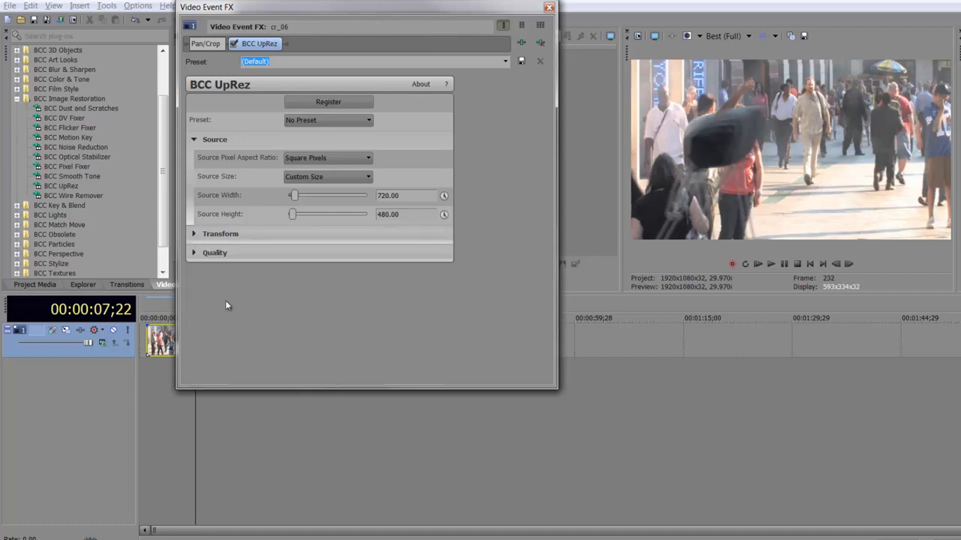
left_click(194, 254)
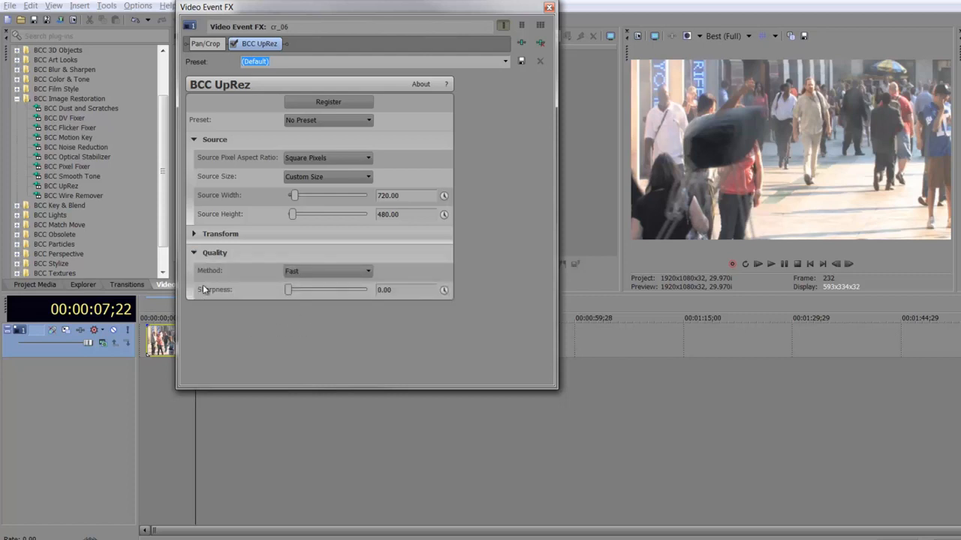
left_click(324, 272)
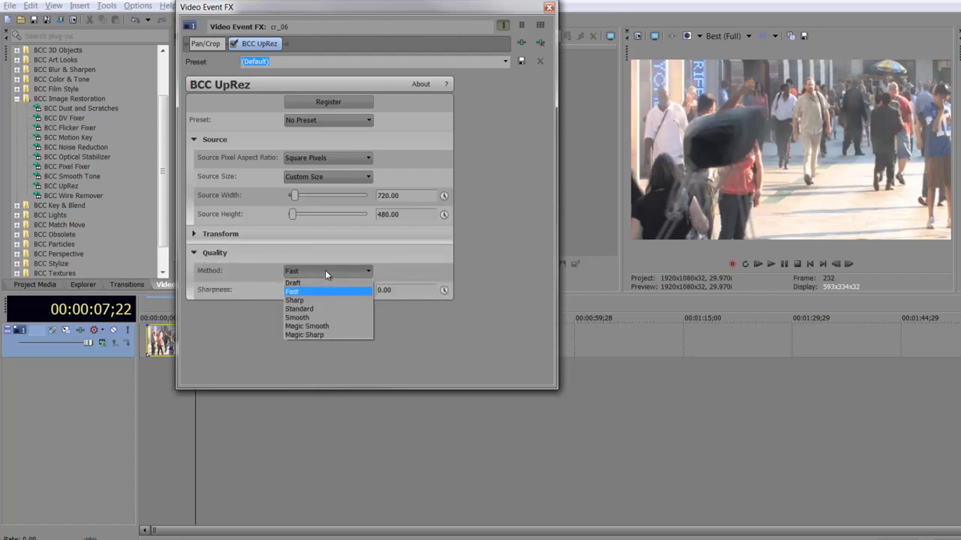
left_click(324, 335)
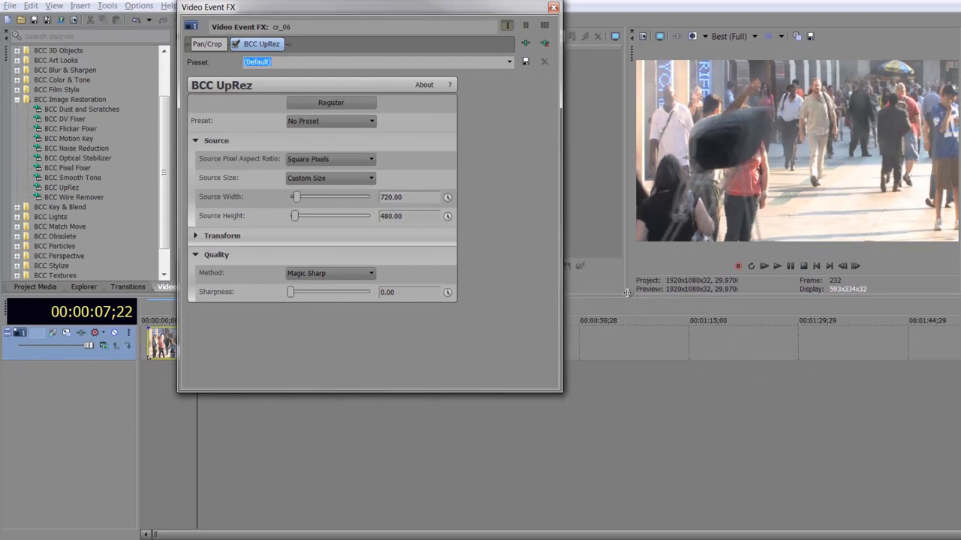
- Enlarge the preview and set the UpRez sharpness to about 8.16 after testing 100
left_click_drag(626, 293, 597, 350)
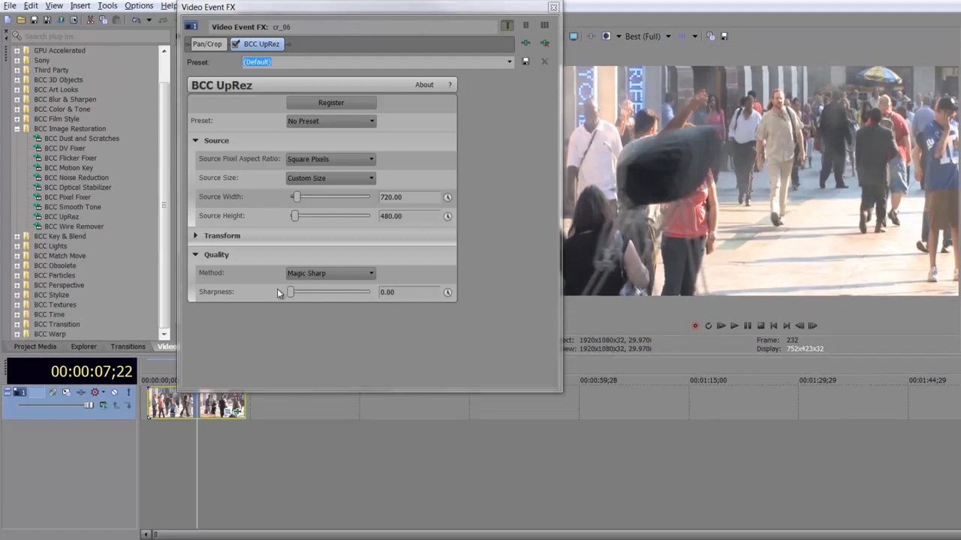
left_click_drag(290, 293, 431, 296)
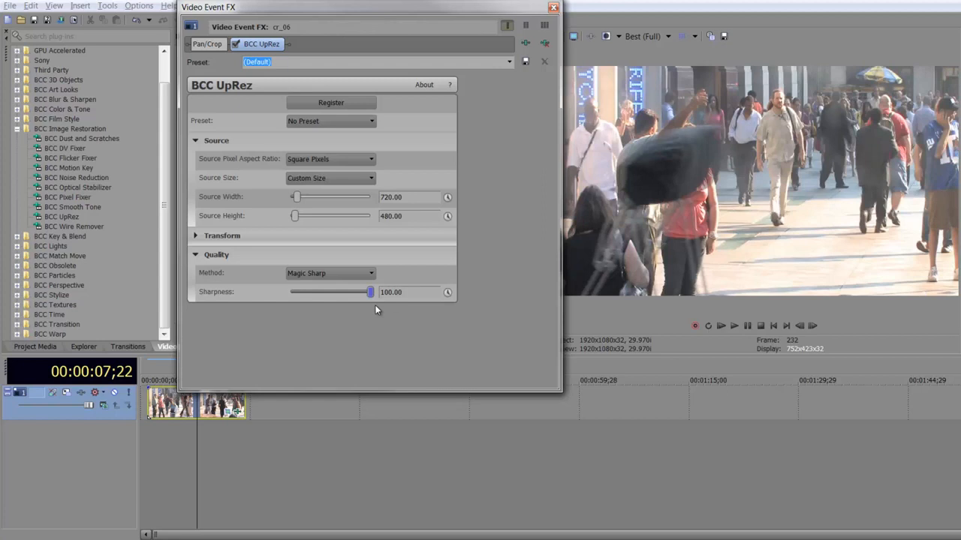
mouse_move(370, 293)
left_mouse_down()
mouse_move(289, 292)
mouse_move(379, 298)
left_mouse_up()
left_click_drag(371, 297, 297, 293)
- Try the Magic Smooth method, switch back to Magic Sharp, and close the effect window
left_click(337, 273)
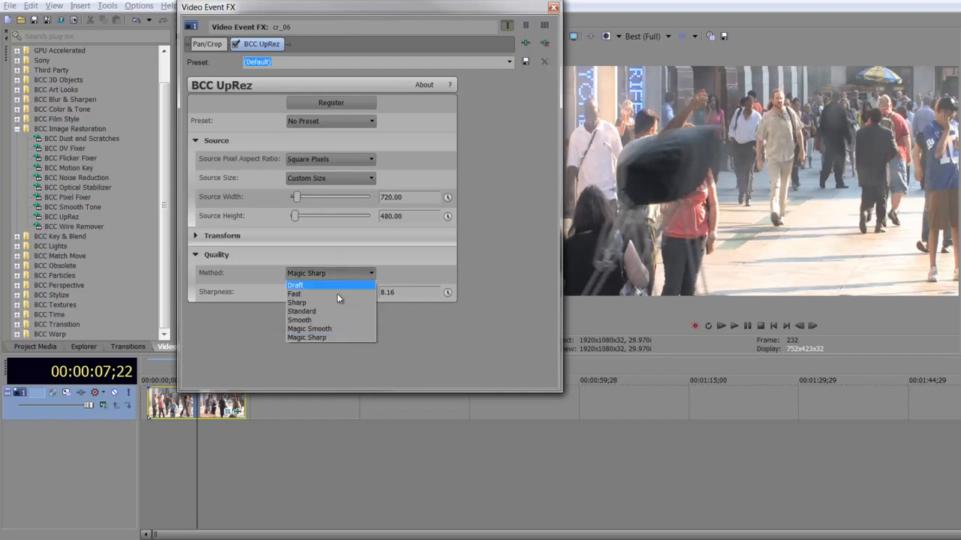
left_click(334, 326)
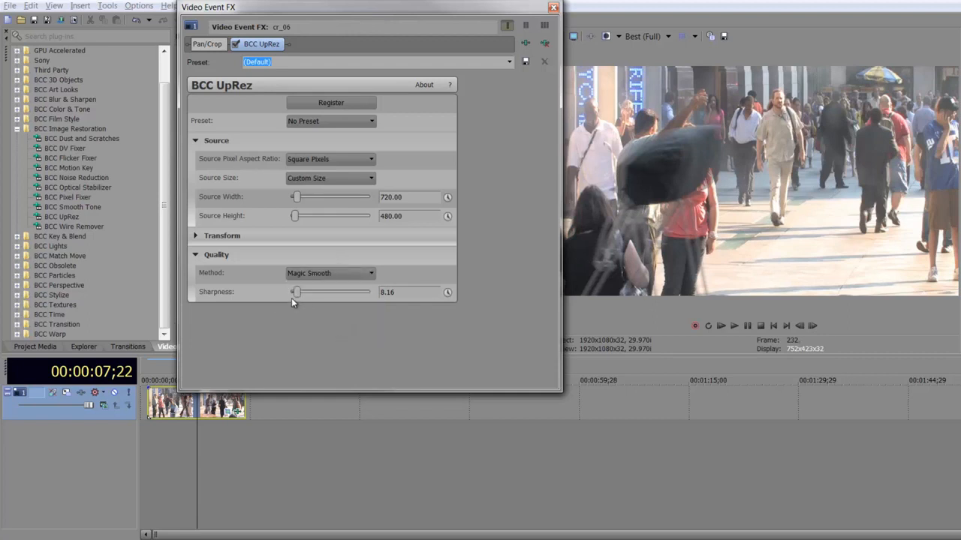
left_click(319, 273)
left_click(318, 338)
left_click(553, 9)
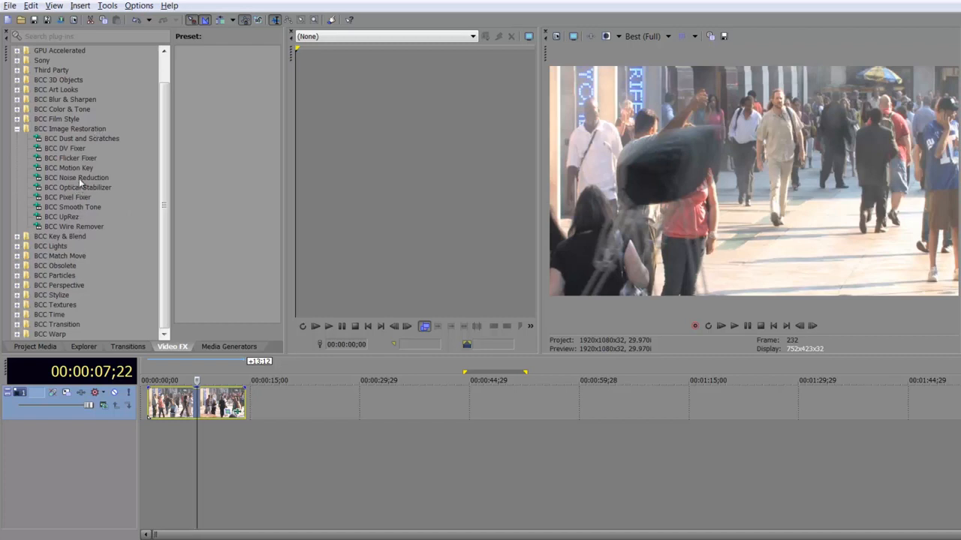
- Apply BCC Noise Reduction to the clip, review its settings, then remove it and close the effect window
left_click_drag(79, 178, 214, 403)
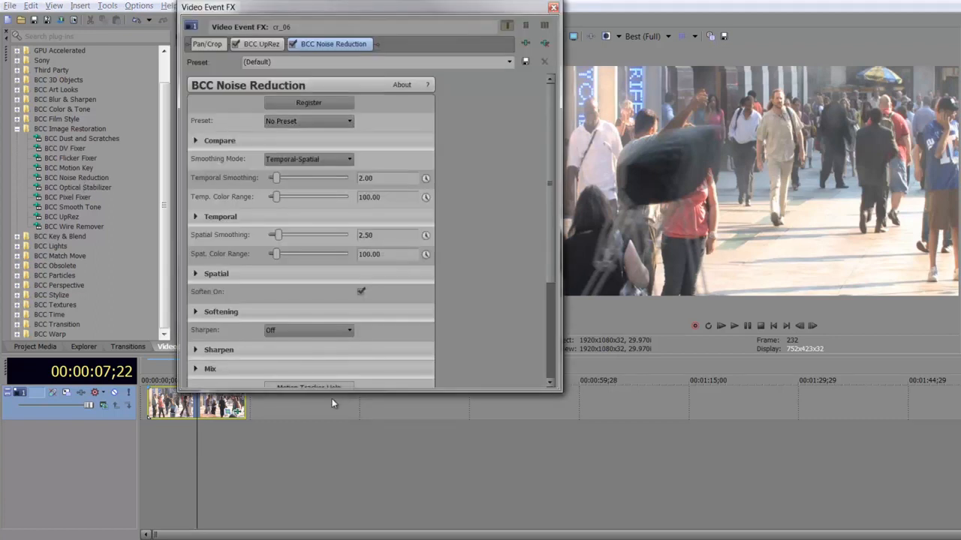
left_click_drag(334, 390, 330, 518)
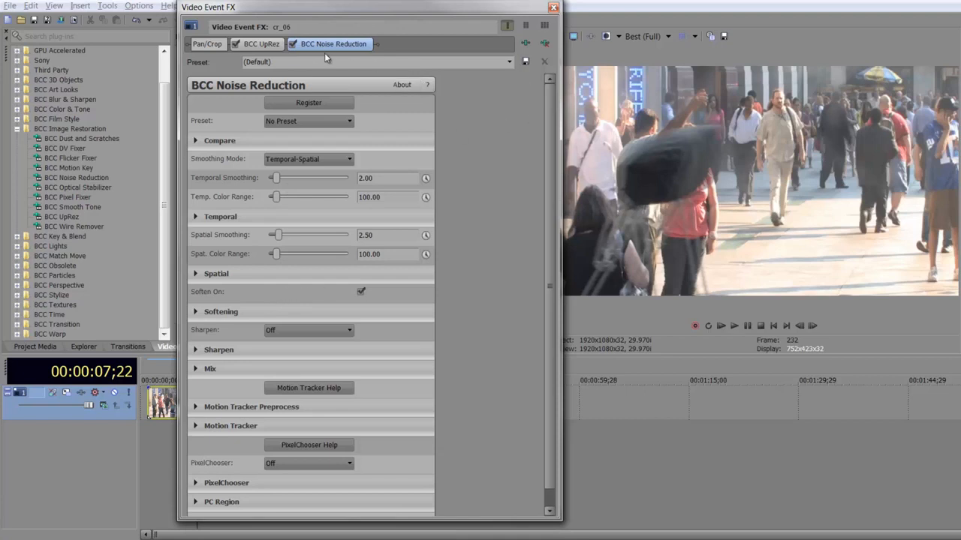
left_click(545, 43)
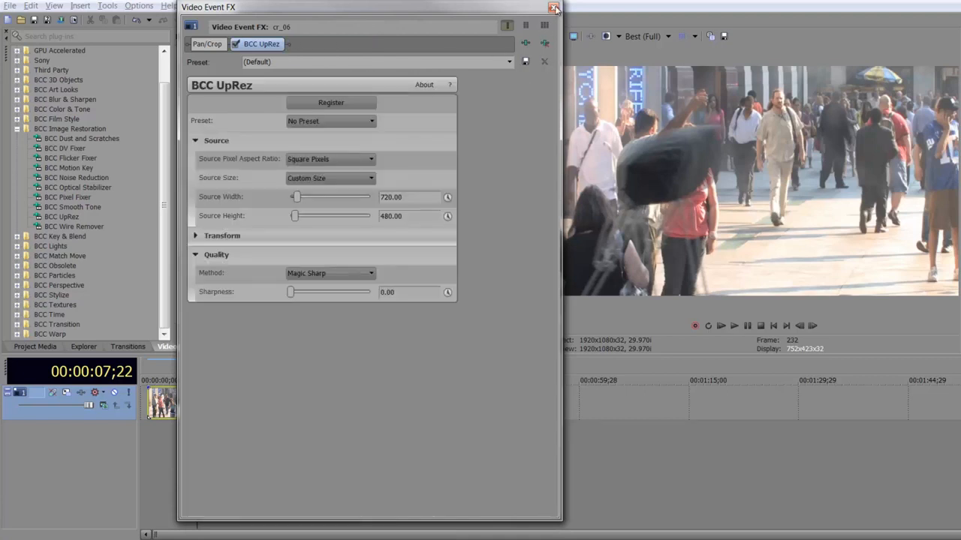
left_click(554, 8)
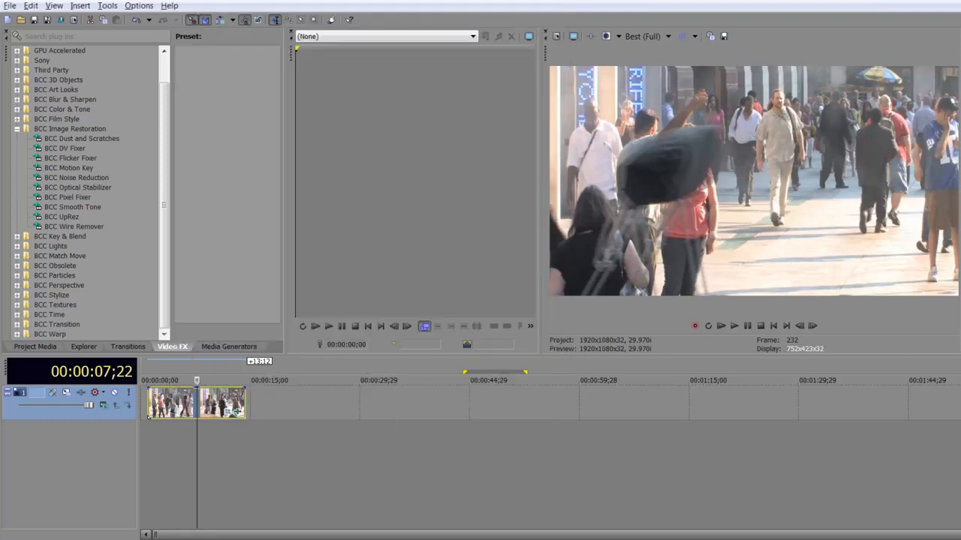
- Switch to the Explorer window showing the Itally video folder
key("alt+Tab")
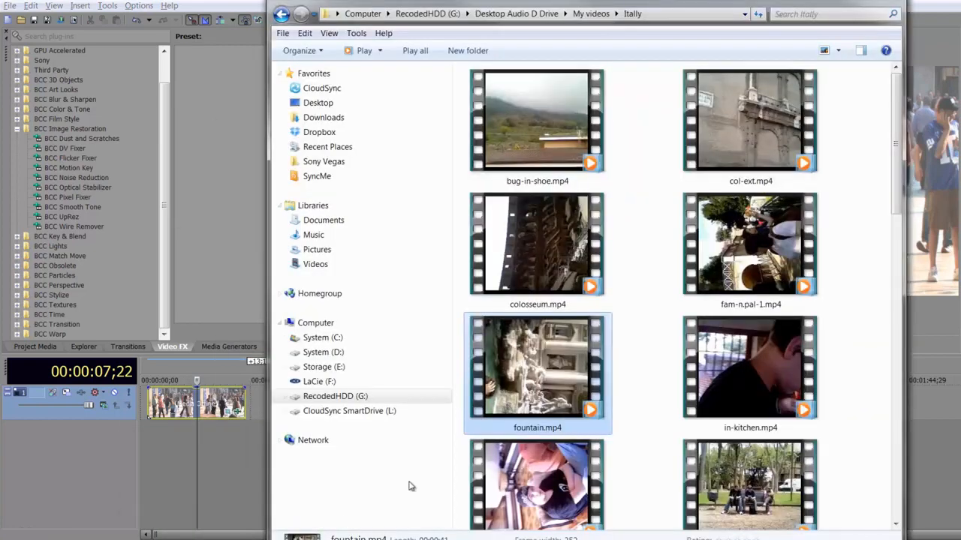
- Preview fountain.mp4 in a media player, pause it, and close the player
double_click(539, 386)
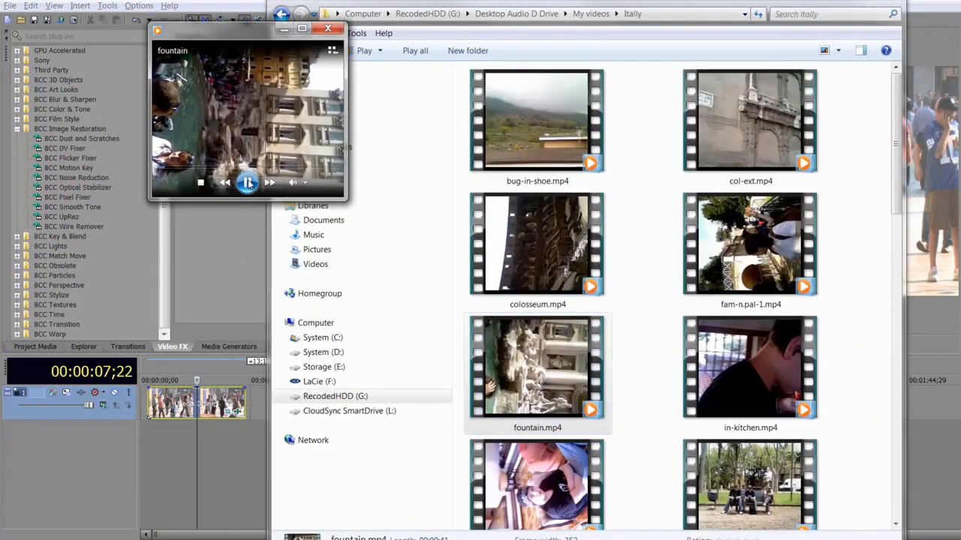
left_click(248, 183)
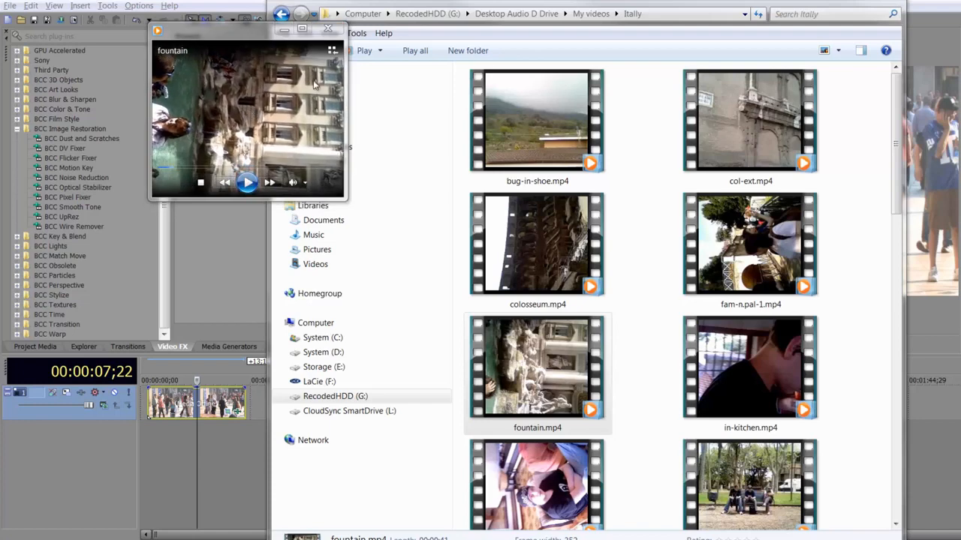
left_click(328, 29)
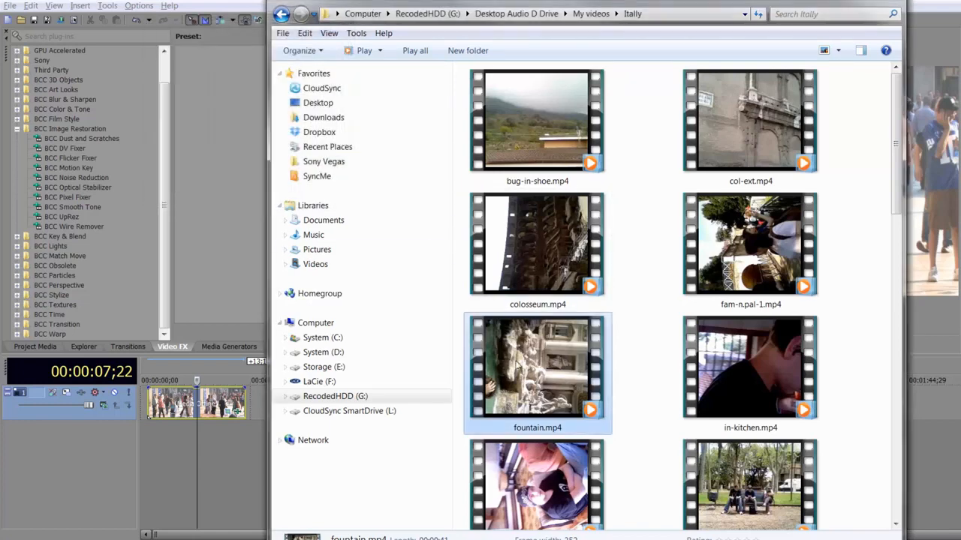
- Import fountain.mp4 from the Itally folder into the project media and minimize the Explorer window
left_click_drag(532, 370, 255, 379)
left_click(42, 344)
left_click_drag(128, 188, 177, 170)
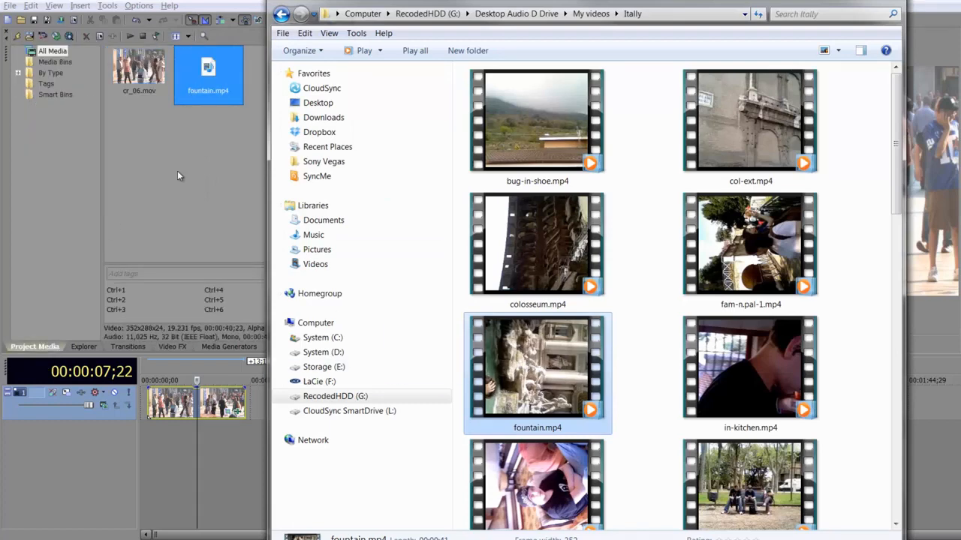
left_click(893, 3)
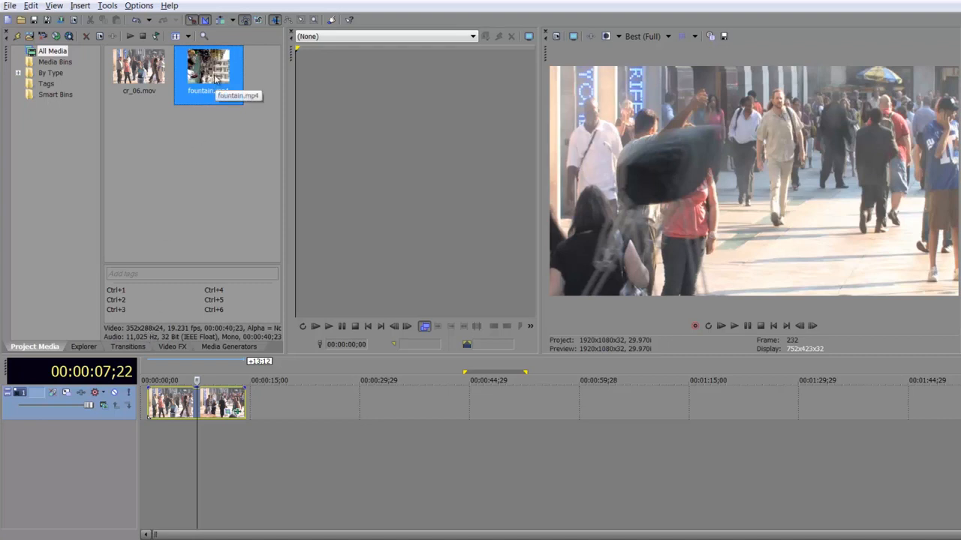
- Place fountain.mp4 on the timeline after the first clip
left_click_drag(213, 73, 304, 406)
left_click(455, 405)
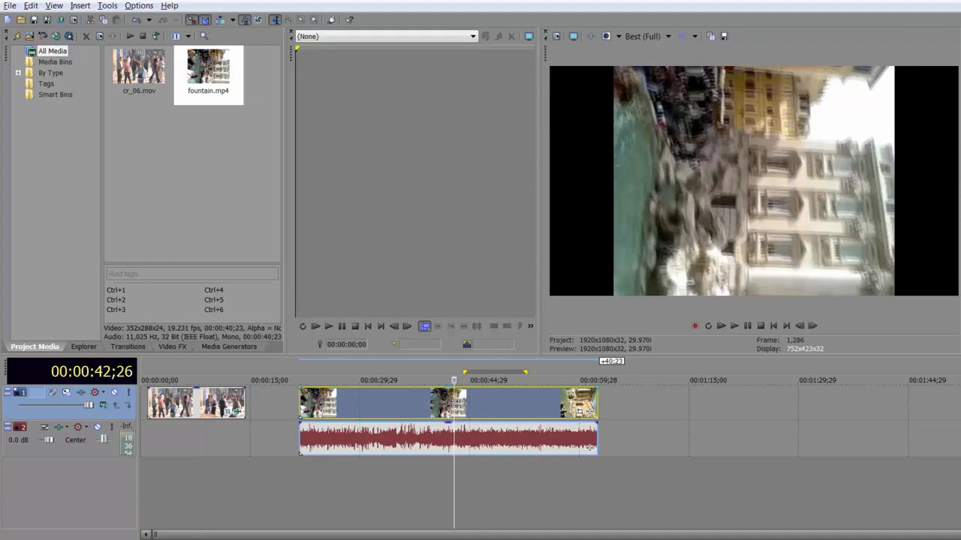
- Open the media properties of fountain.mp4 and close them with OK
left_click(230, 86)
left_click(100, 36)
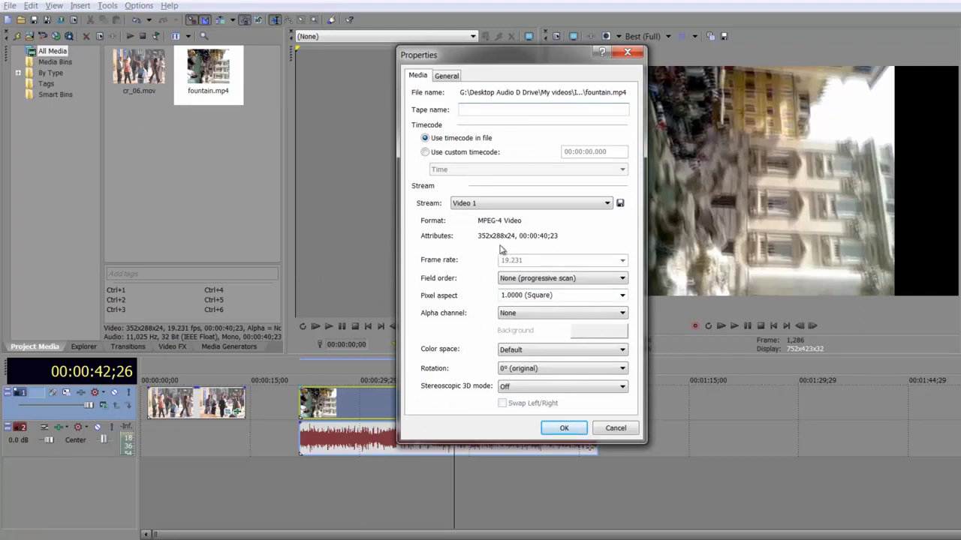
left_click(559, 431)
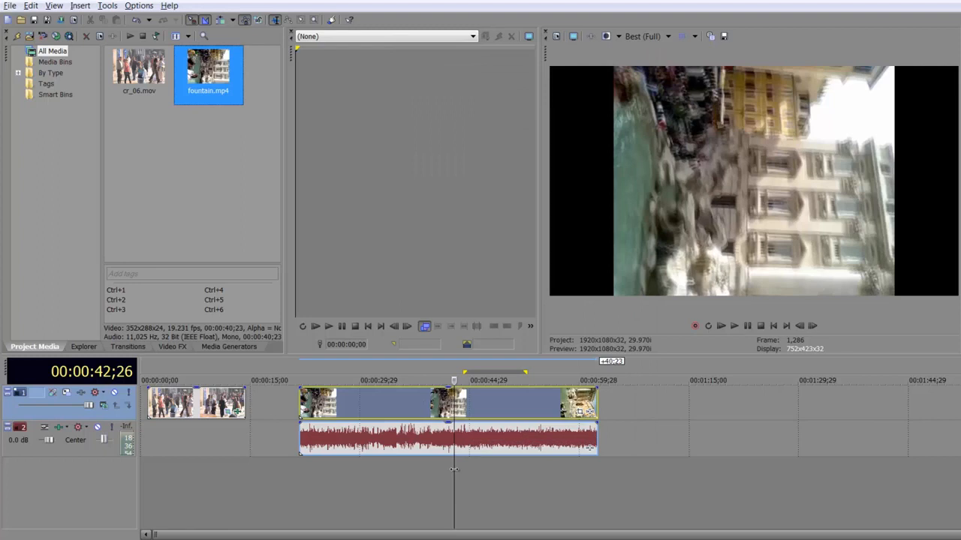
- Open Pan/Crop for the fountain event, unlock the aspect ratio, and set width 1920 and height 1080
left_click(590, 411)
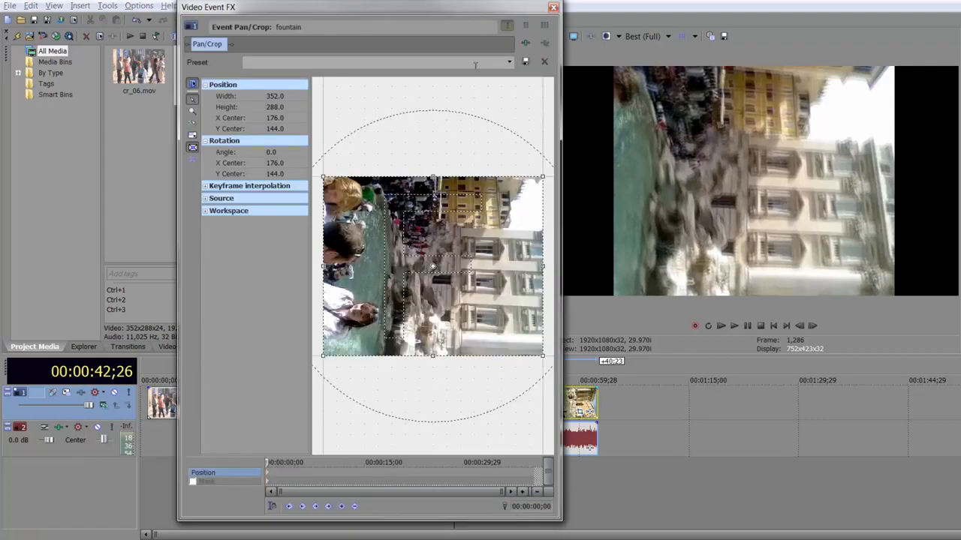
left_click_drag(447, 12, 498, 28)
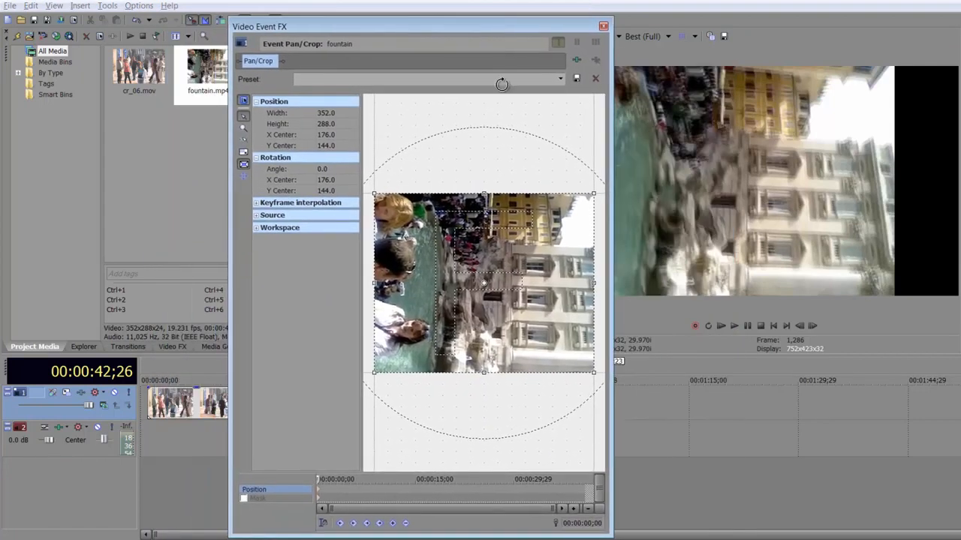
left_click(244, 154)
left_click(340, 112)
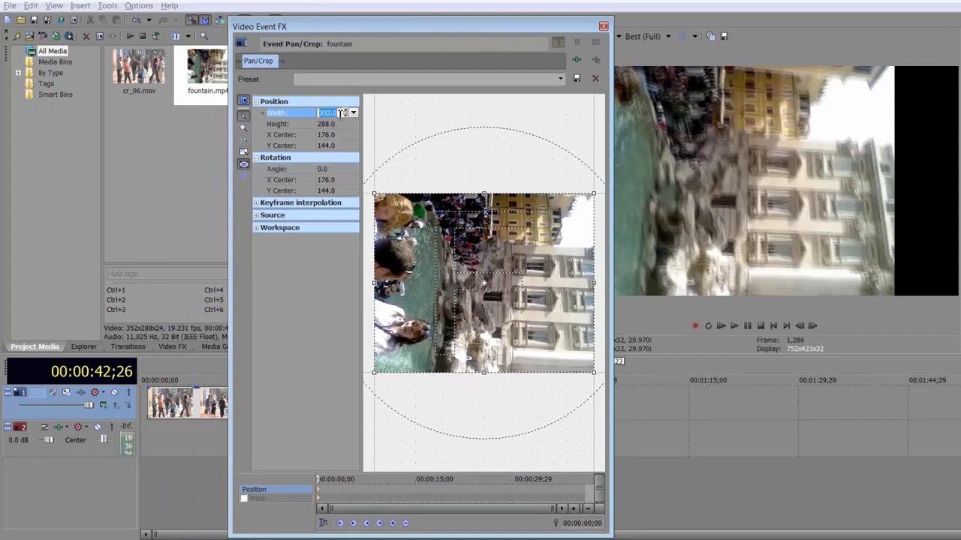
type("1920")
key("Tab")
type("1080")
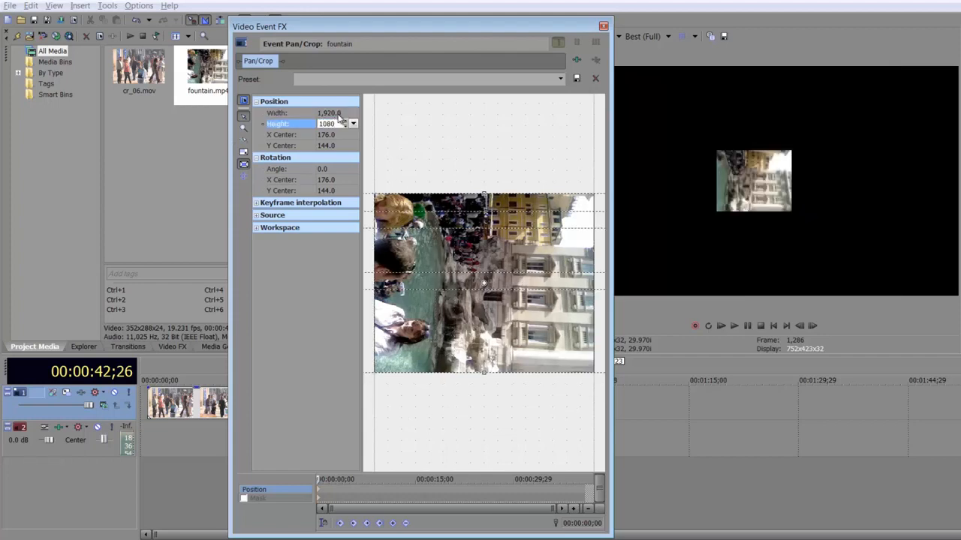
key("Return")
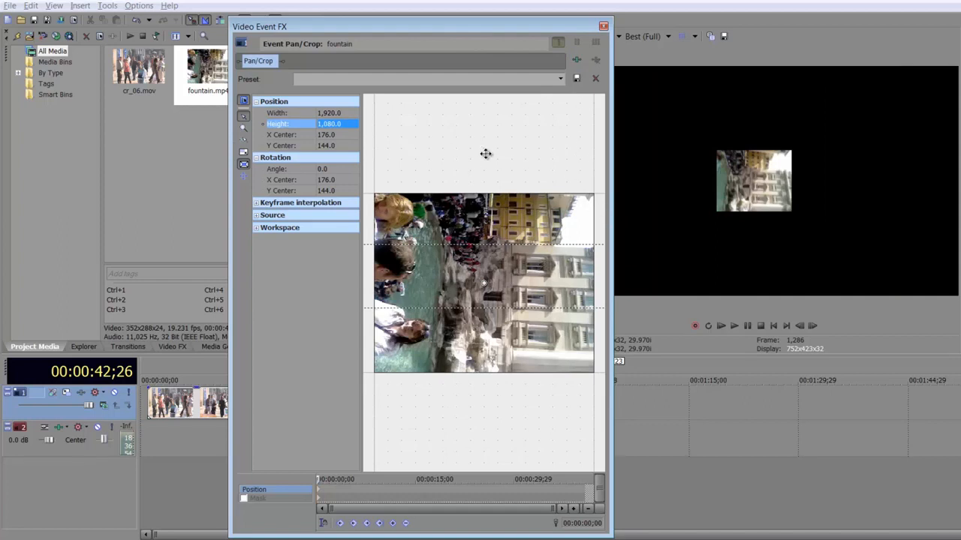
- Set the Pan/Crop rotation angle to -90
scroll(485, 154, "down", 5)
scroll(484, 153, "down", 3)
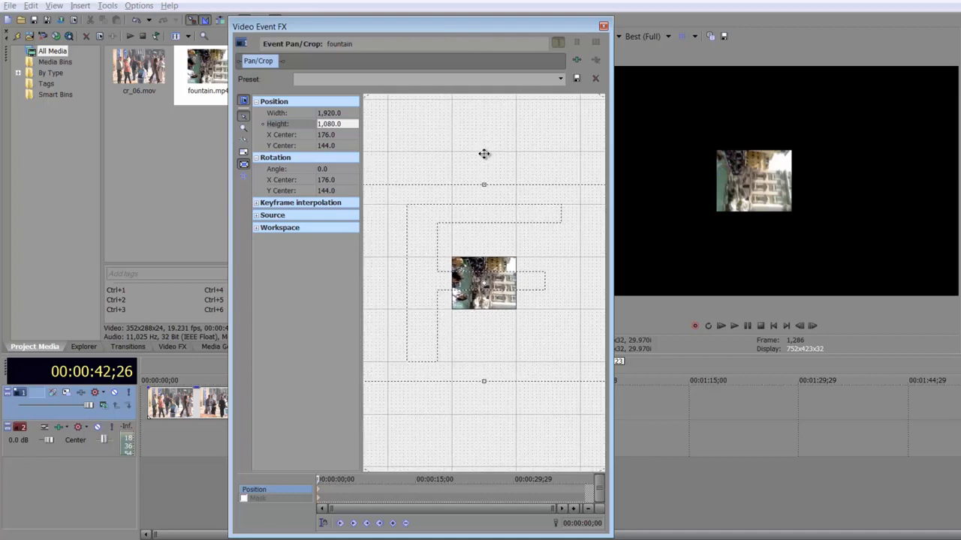
scroll(503, 293, "down", 1)
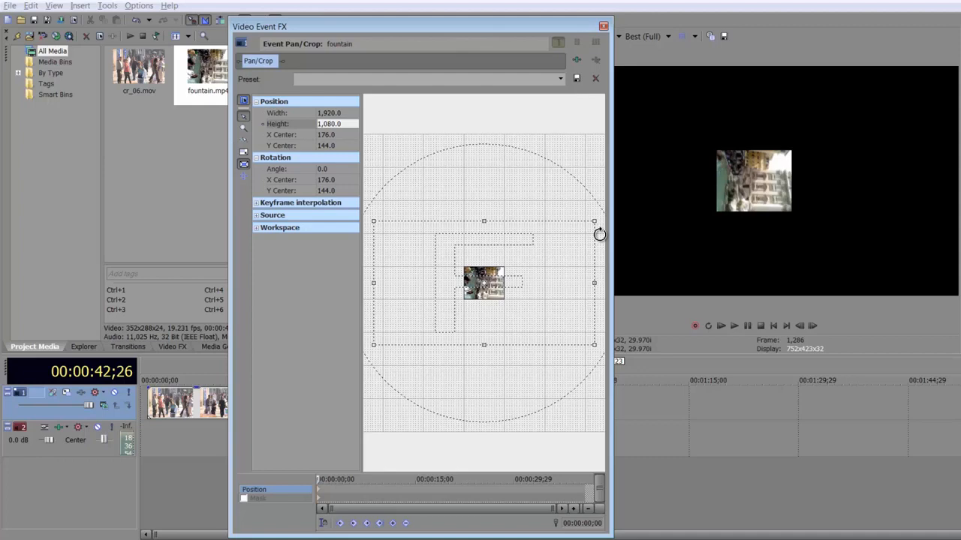
left_click(326, 169)
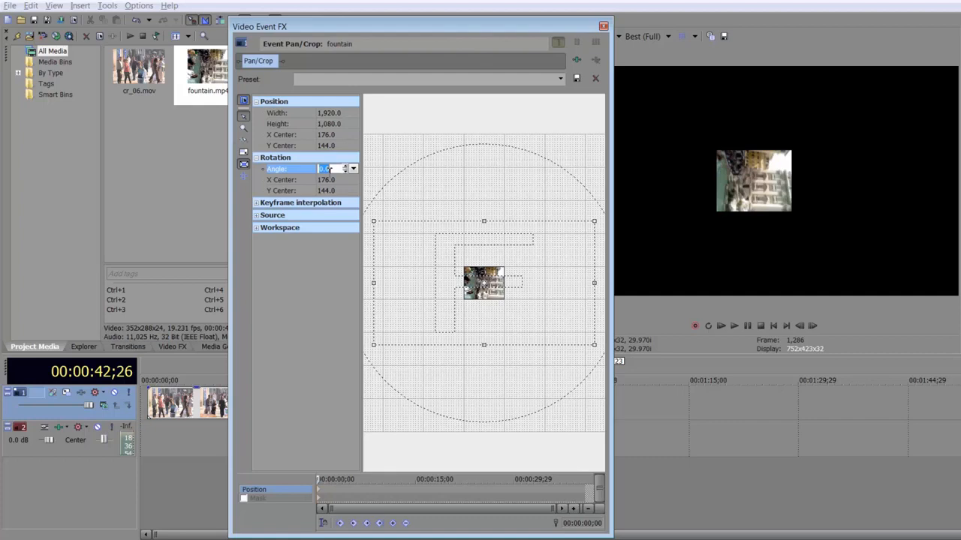
type("-90")
key("Return")
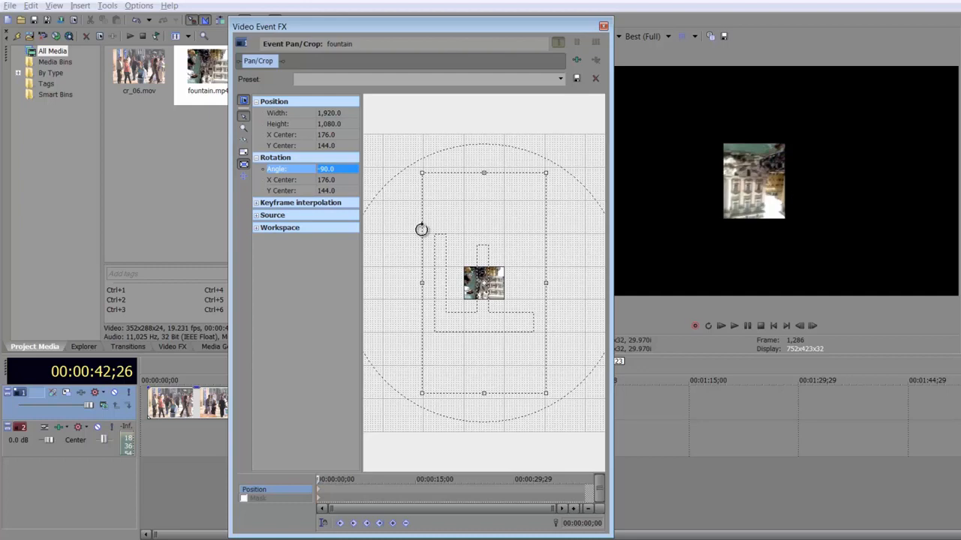
- Change the rotation angle to 90 and close the Pan/Crop window
left_click(325, 171)
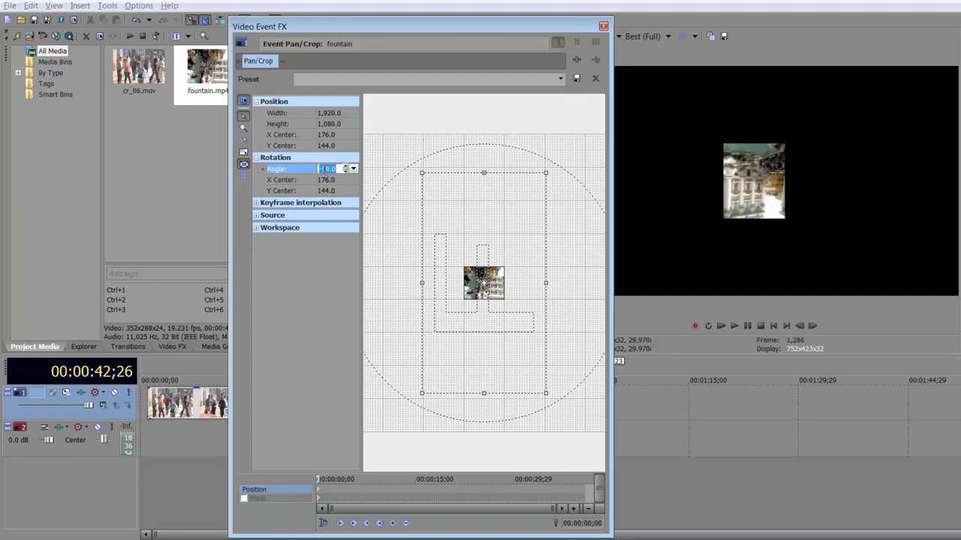
key("BackSpace")
key("Return")
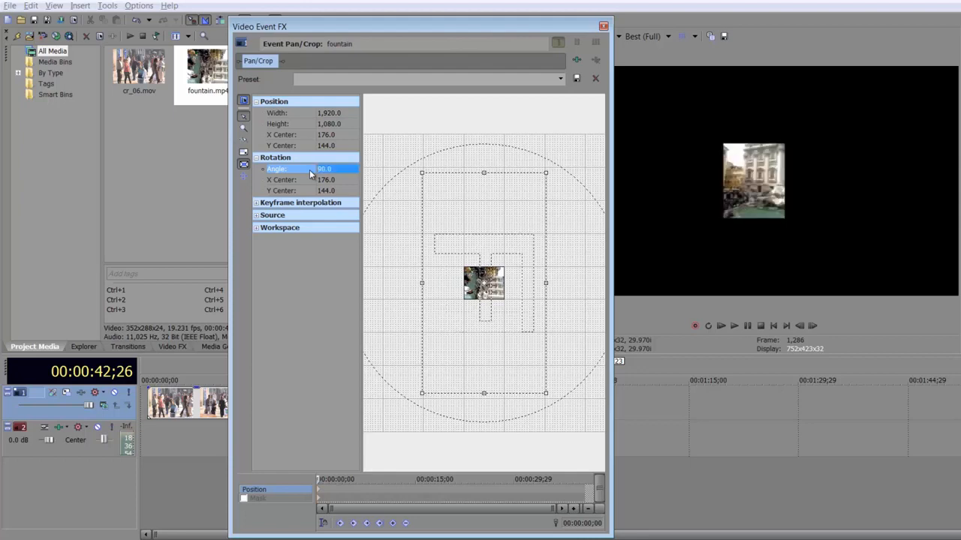
left_click(603, 27)
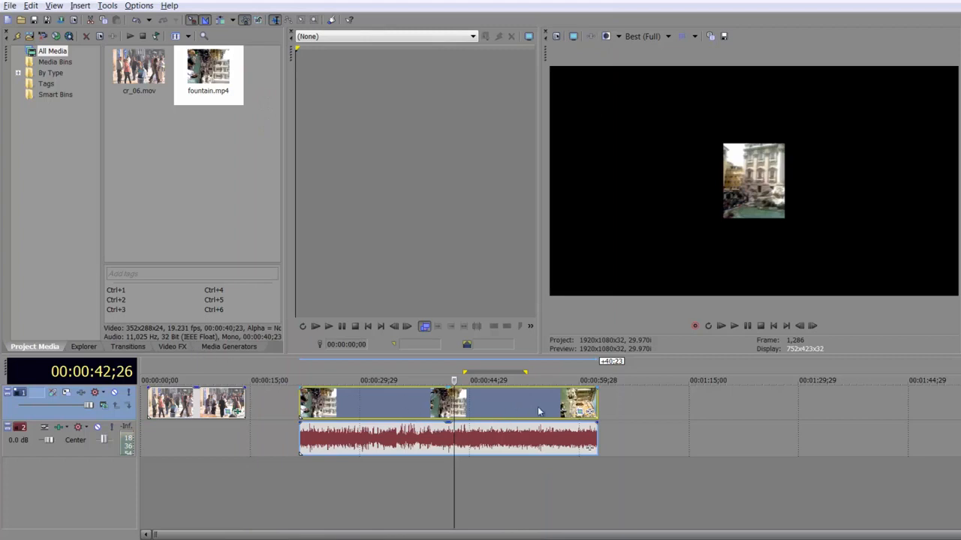
- Add BCC UpRez from the BCC Image Restoration plug-ins to the fountain event
left_click(592, 412)
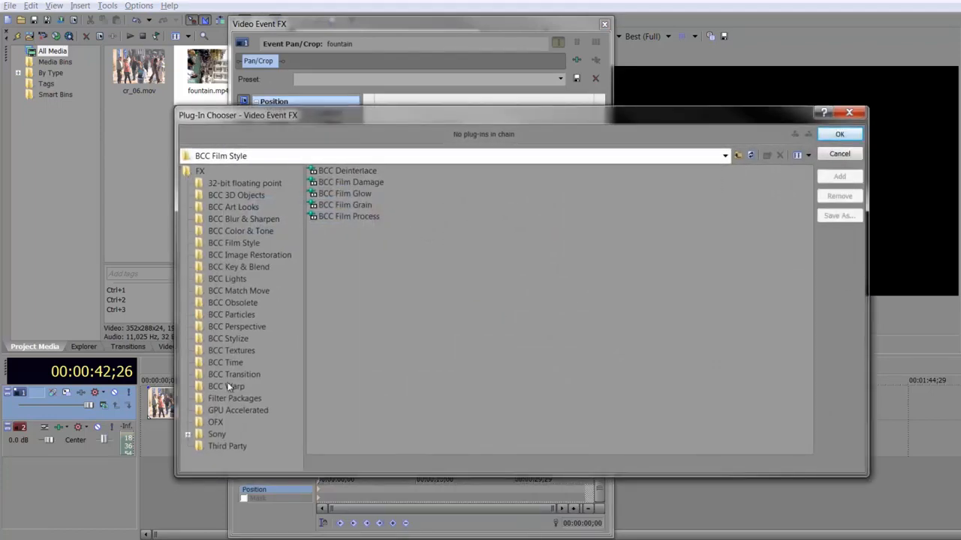
left_click(240, 256)
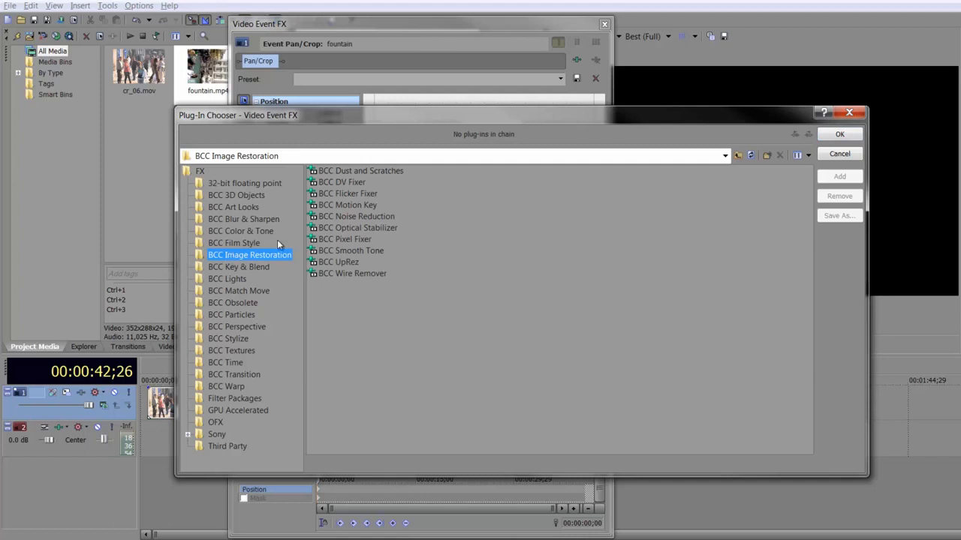
double_click(344, 262)
left_click(840, 135)
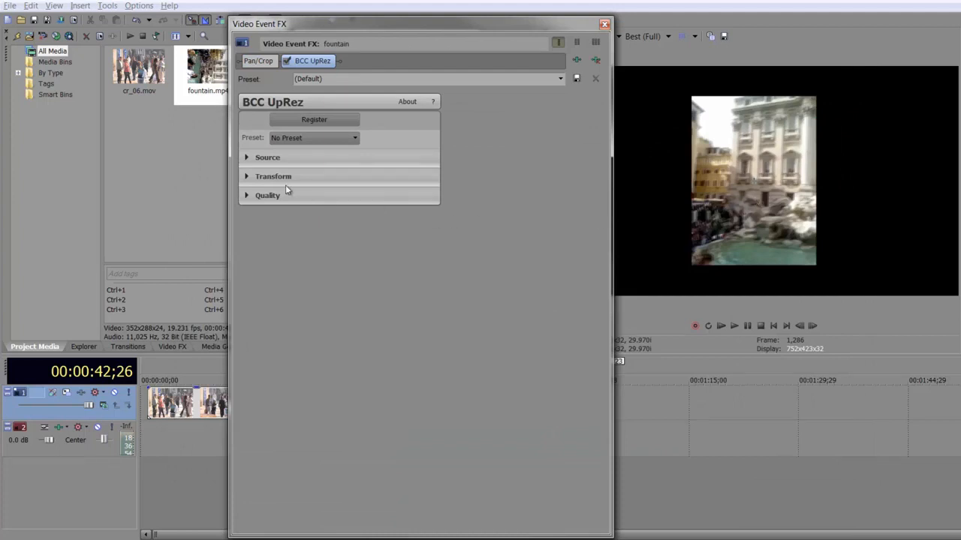
- Expand the UpRez Source settings and set the source pixel aspect ratio to Square Pixels
left_click(246, 157)
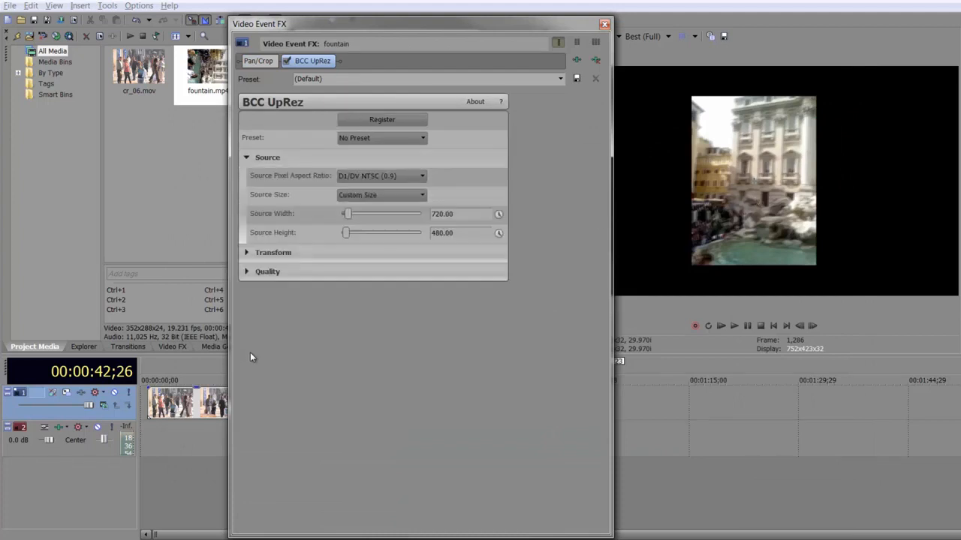
left_click(403, 176)
left_click(394, 189)
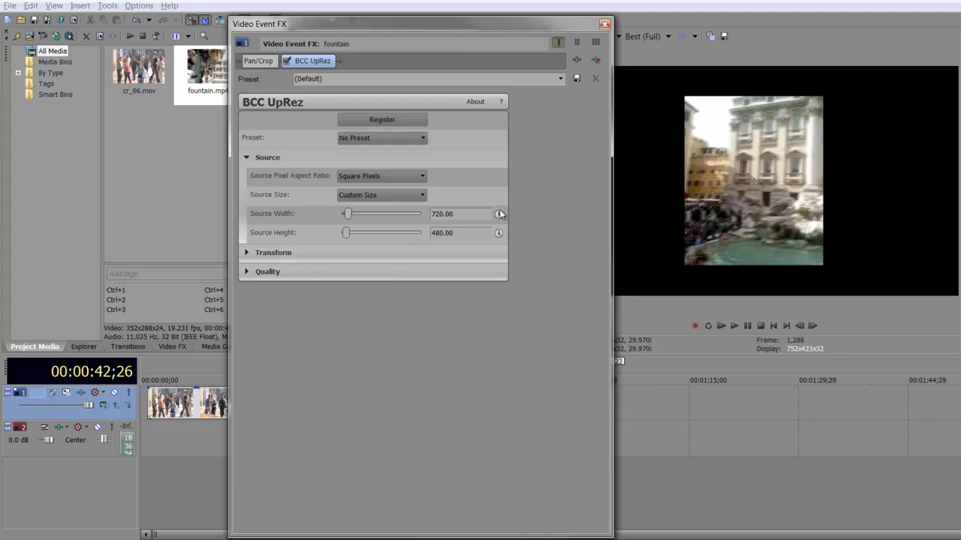
- Set the UpRez source width to 288 and source height to 352
left_click(469, 214)
left_click_drag(460, 237, 397, 223)
type("352")
- Expand the Transform settings and set Framing to Fill Frame (Crop)
left_click(247, 254)
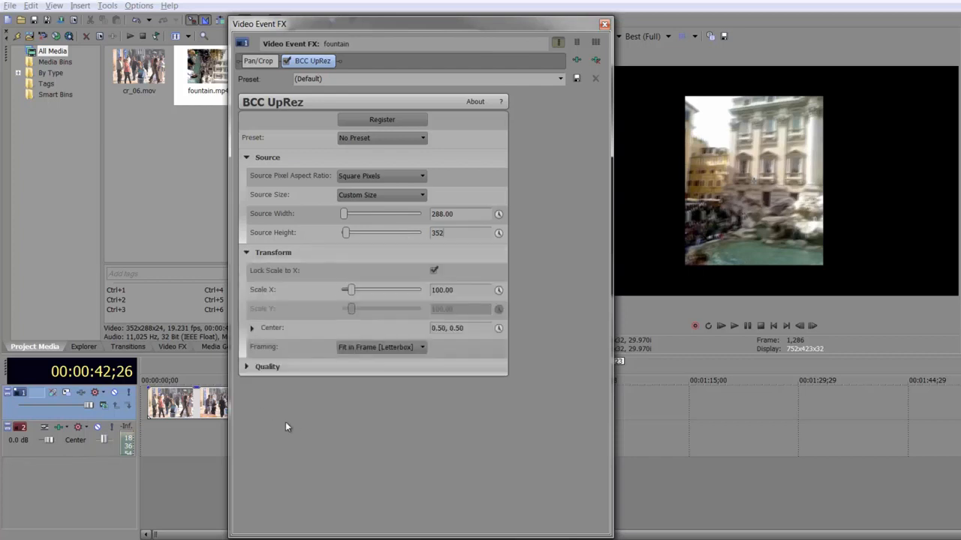
left_click(382, 347)
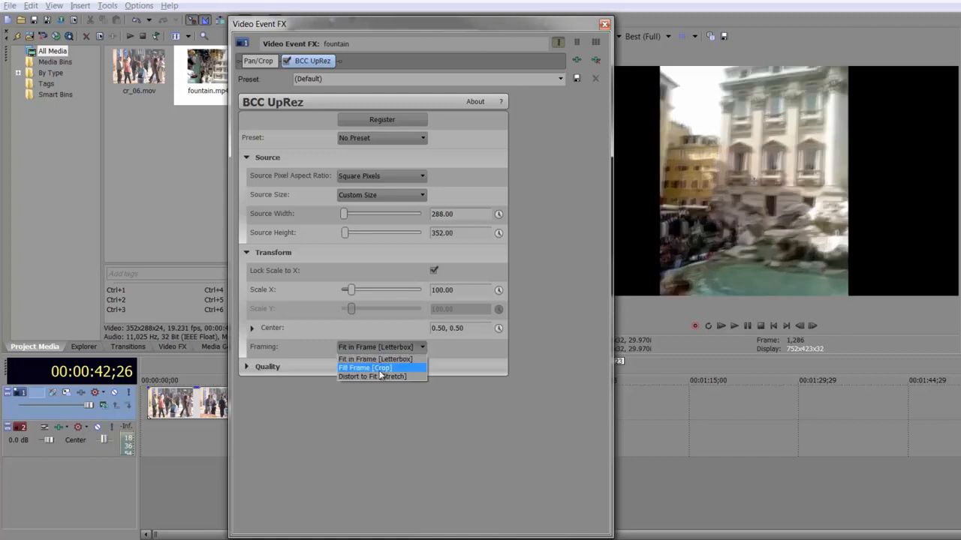
left_click(376, 368)
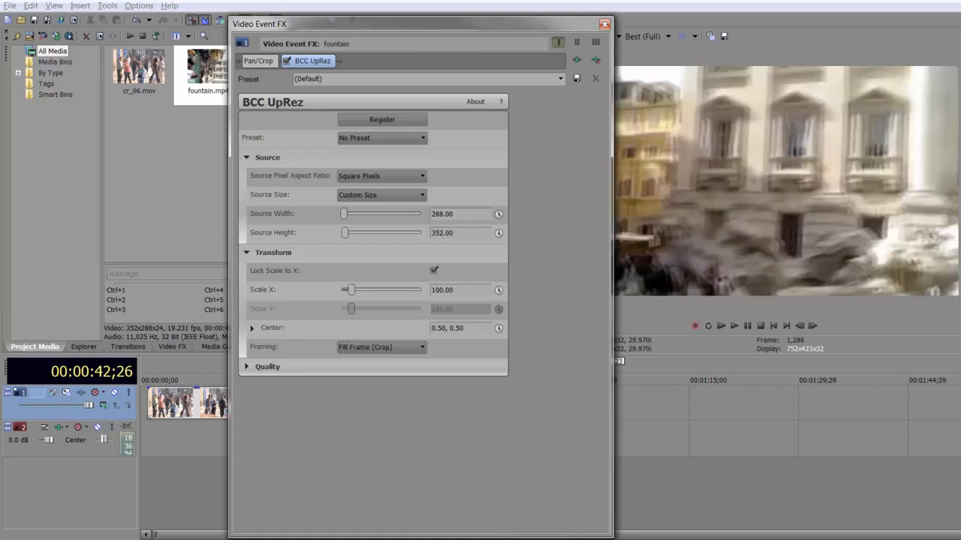
- Expand the Center control and move the center to 0.50, 1.00
left_click(252, 328)
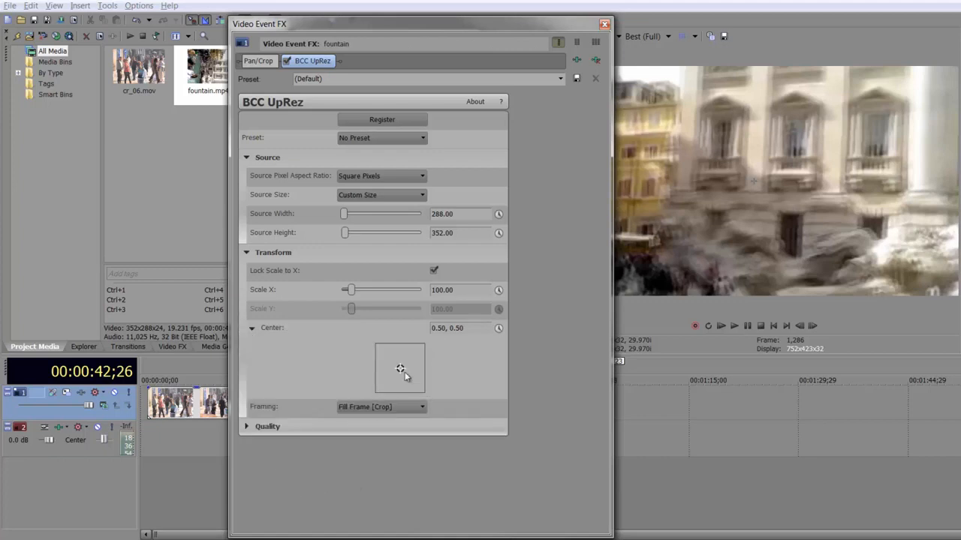
left_click_drag(398, 368, 400, 353)
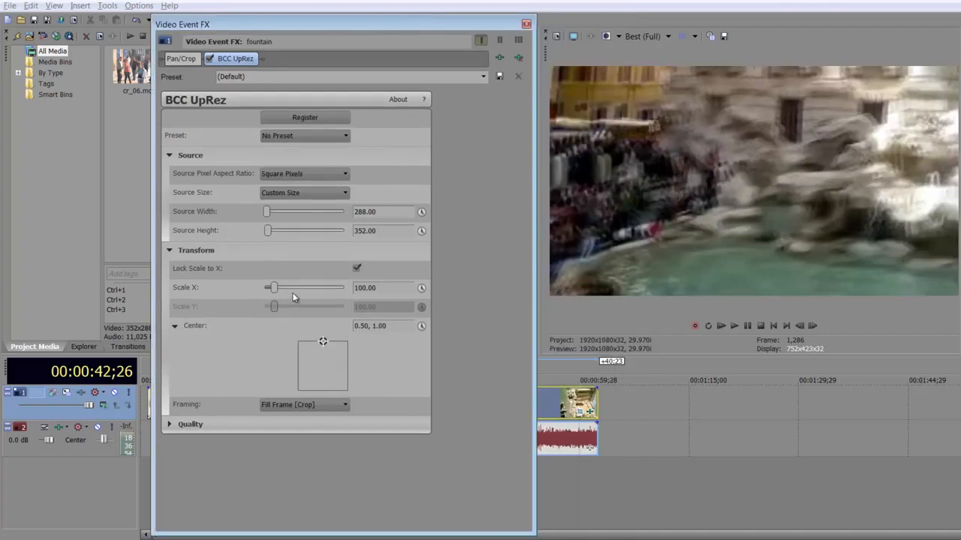
- Set Scale X to about 103.40 and collapse the Center control
left_click_drag(272, 292, 274, 293)
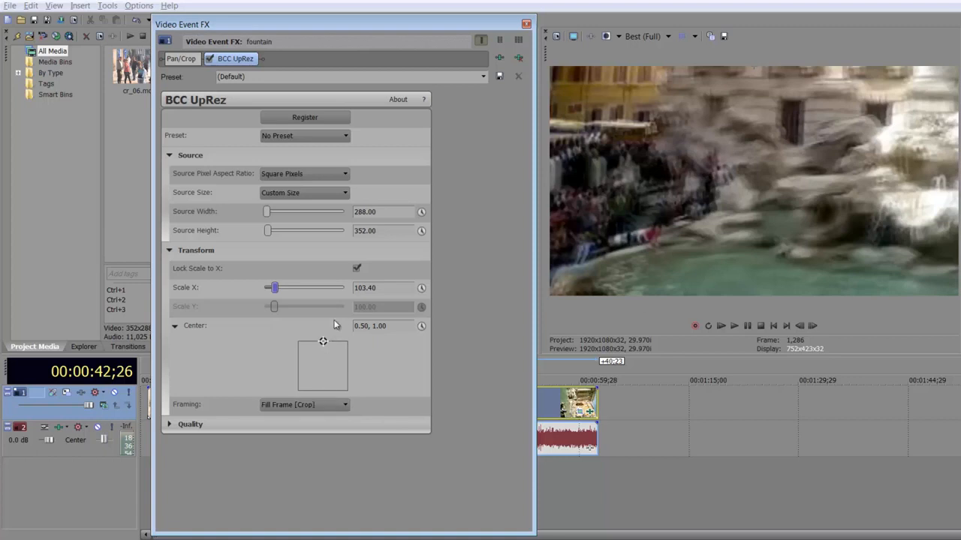
left_click(175, 327)
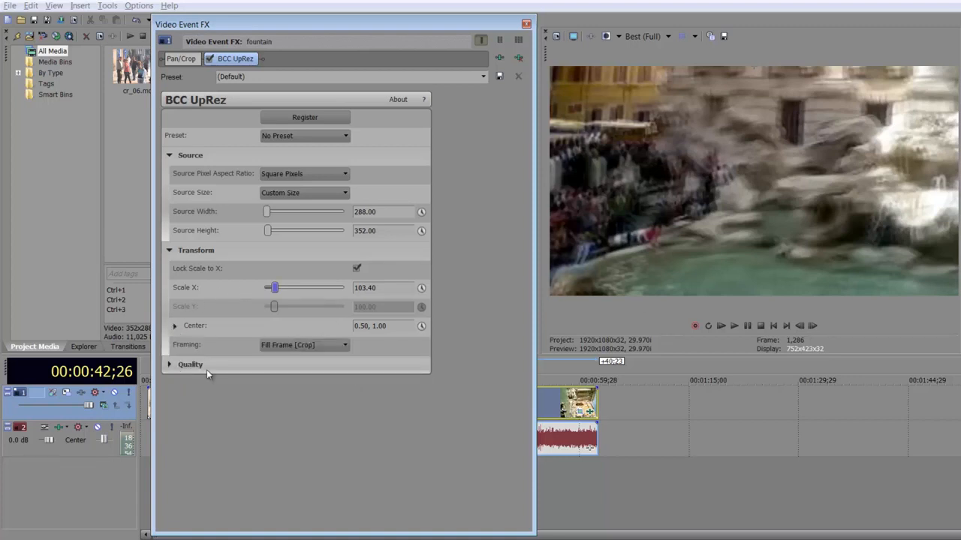
- Expand the Quality settings and set the UpRez method to Magic Sharp
left_click(168, 366)
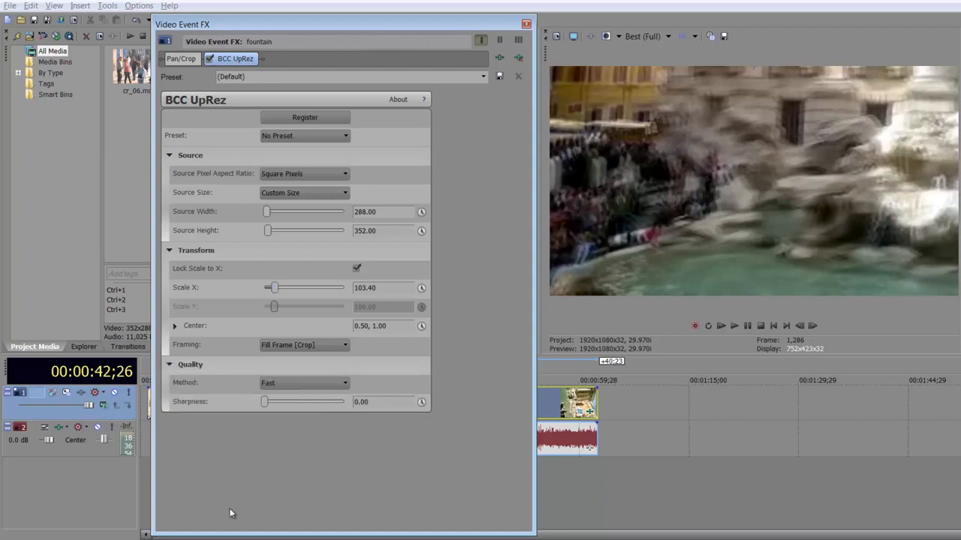
left_click(335, 384)
left_click(311, 448)
- Set the UpRez Sharpness to about 29.93 and scrub through the fountain clip to check the result
mouse_move(288, 402)
left_mouse_down()
mouse_move(329, 409)
mouse_move(286, 407)
left_mouse_up()
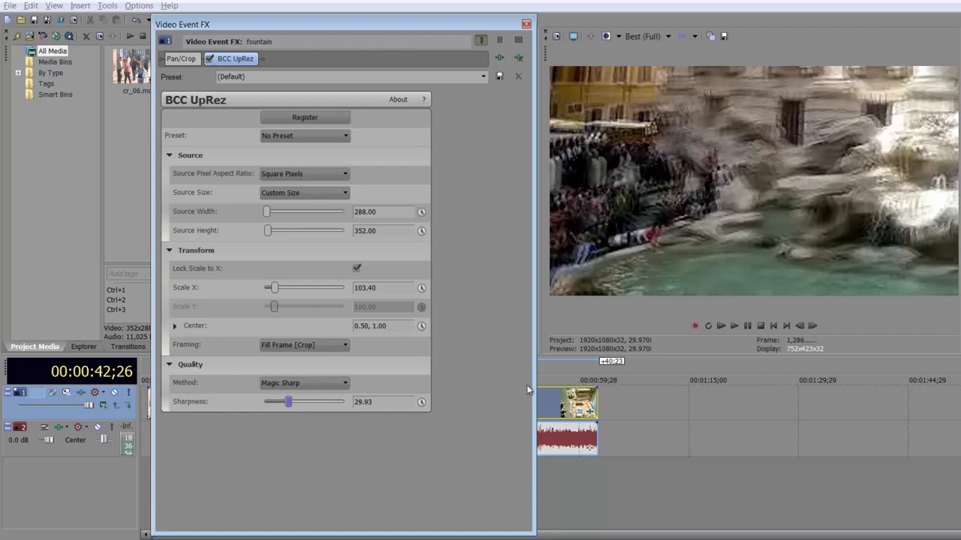
left_click(544, 402)
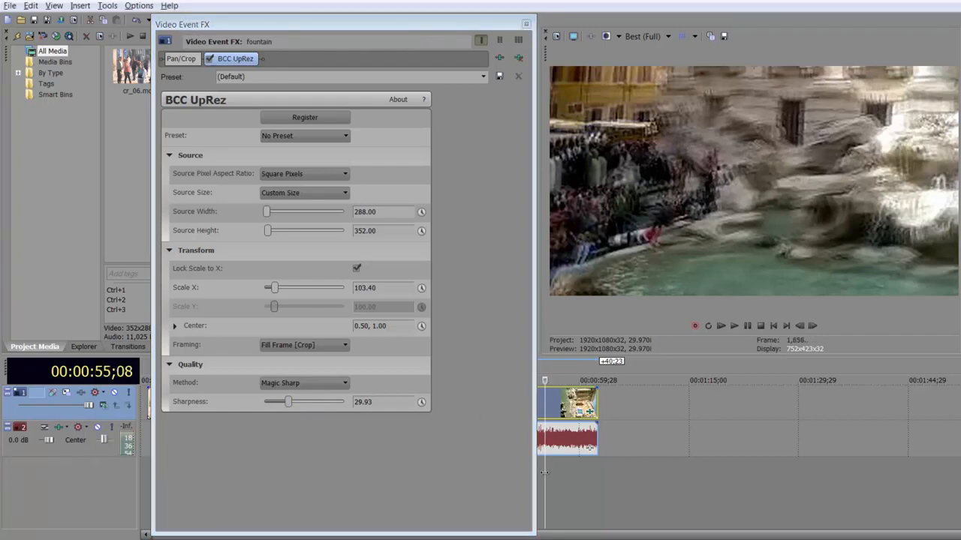
left_click(559, 406)
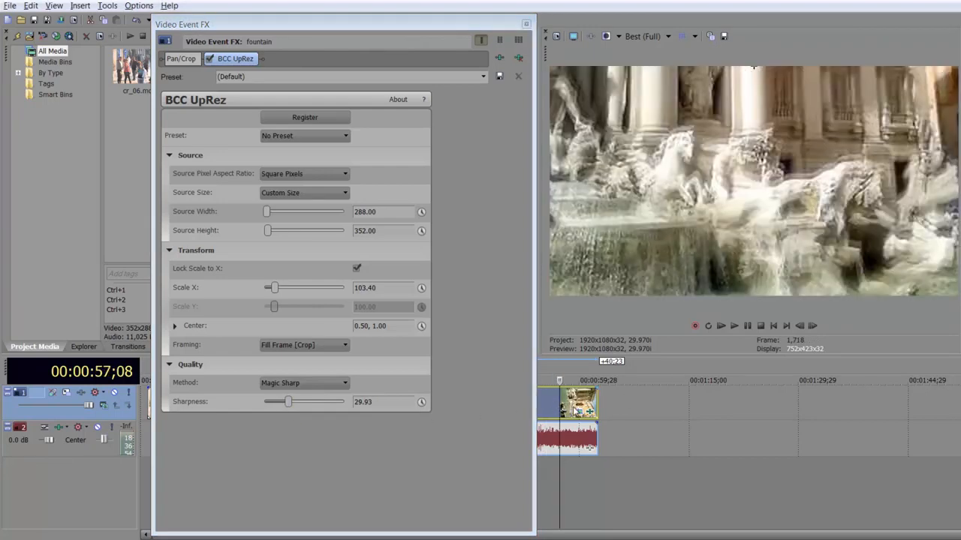
left_click(548, 428)
left_click(554, 428)
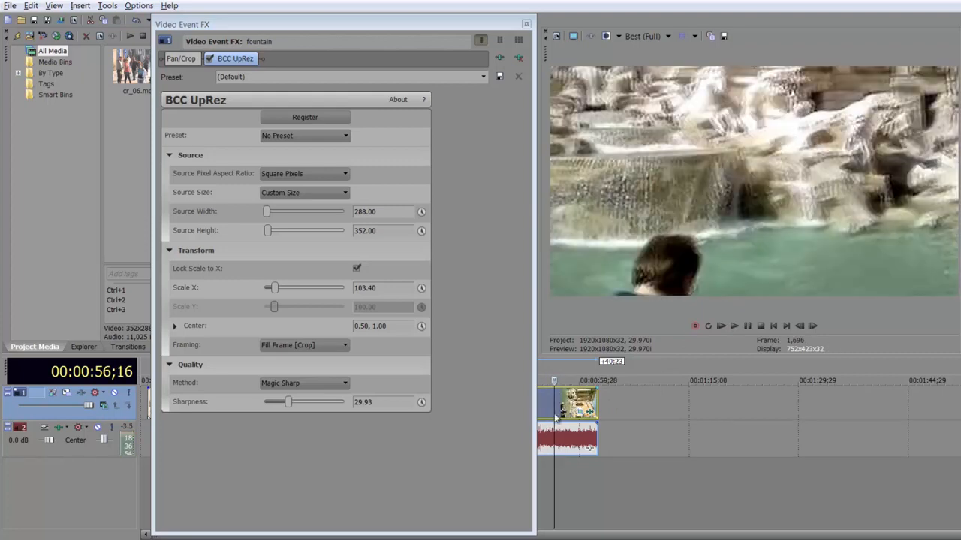
left_click(581, 401)
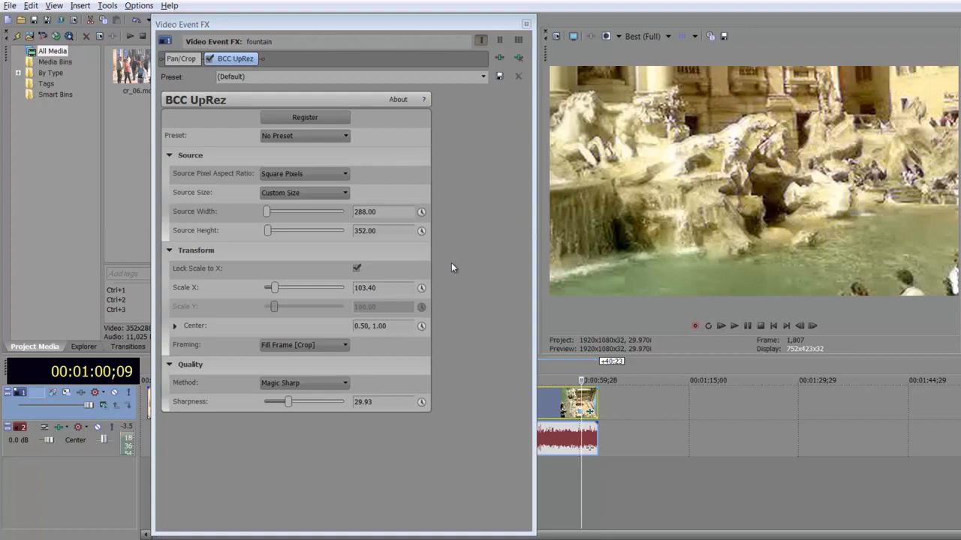
left_click(547, 408)
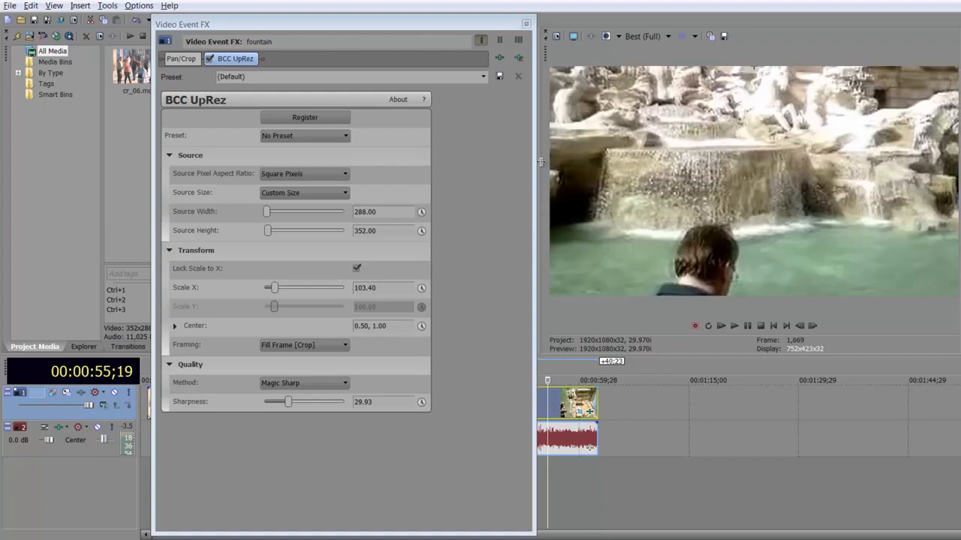
- Close the effects window and preview the fountain clip on the timeline by scrubbing and playing it
left_click(525, 23)
left_click(495, 408)
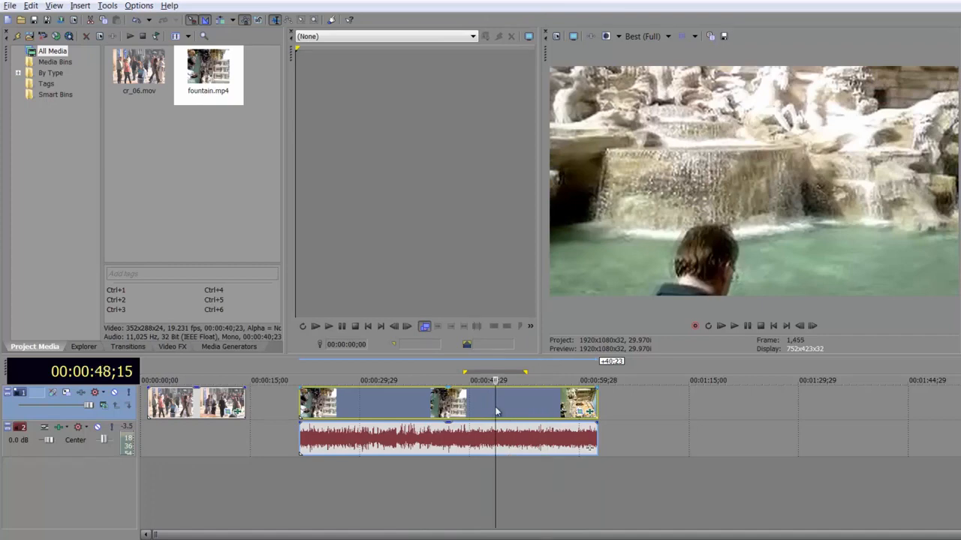
left_click(423, 404)
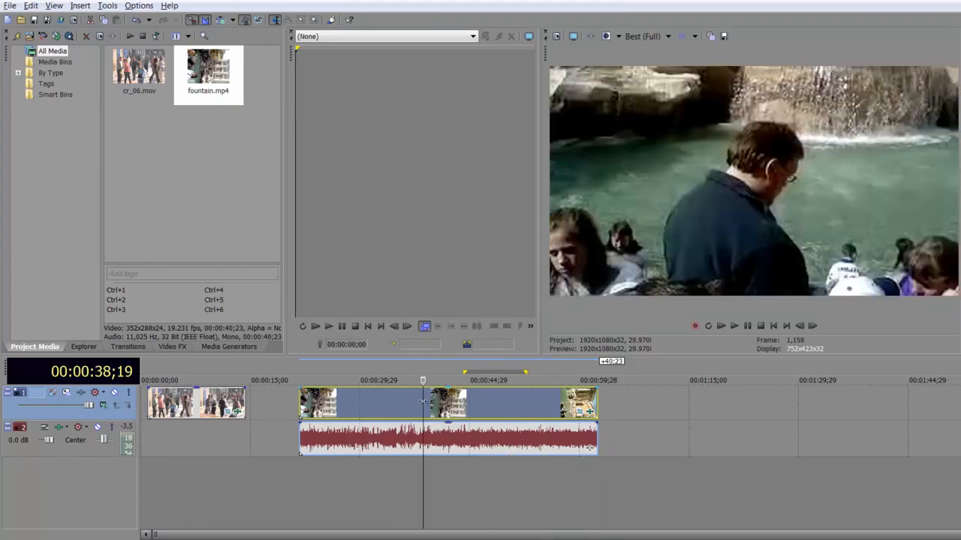
left_click(376, 402)
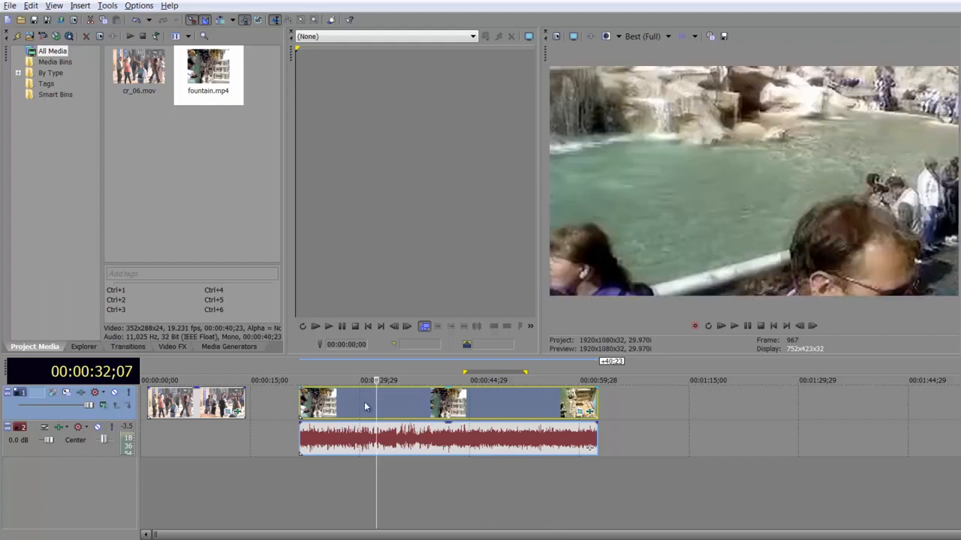
left_click(360, 407)
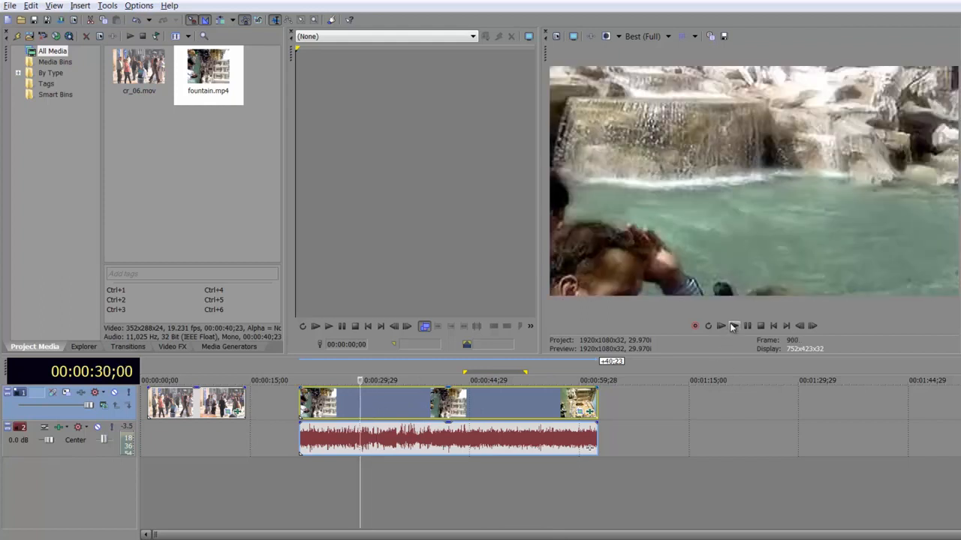
left_click(733, 327)
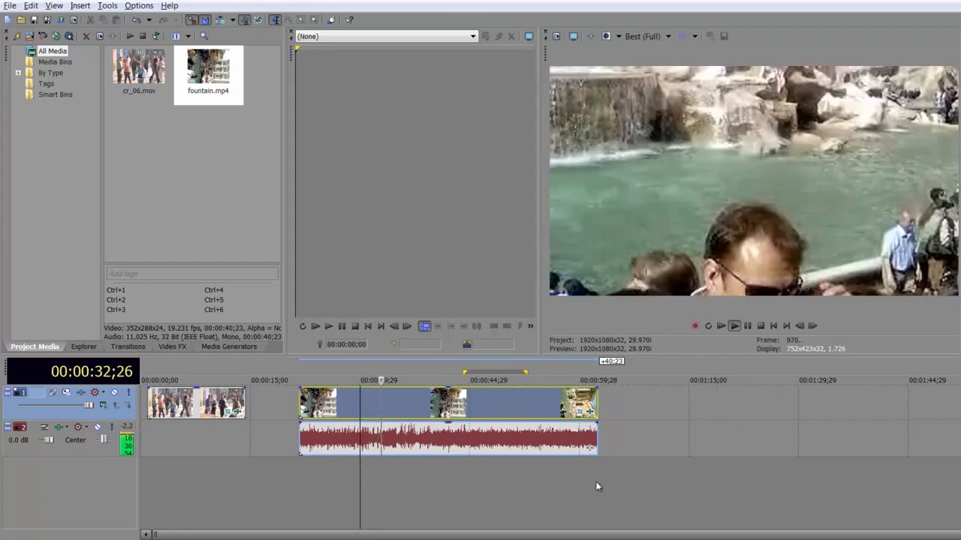
key("space")
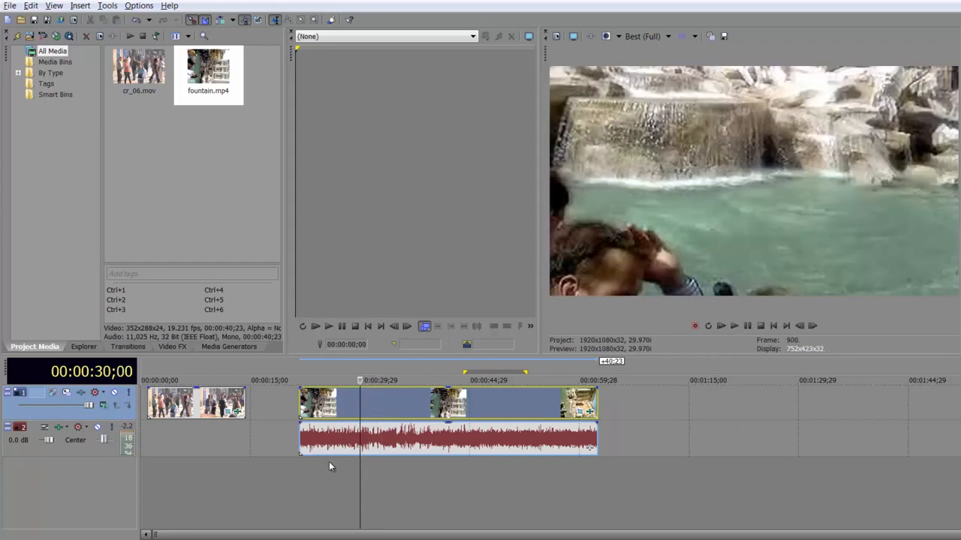
- Mute the audio track and play back the fountain clip from several positions
left_click(97, 427)
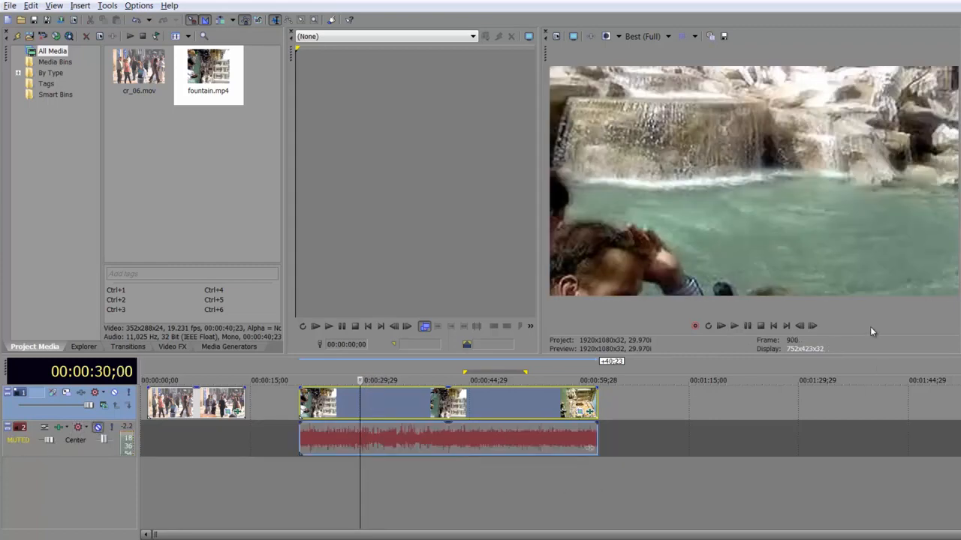
left_click(735, 327)
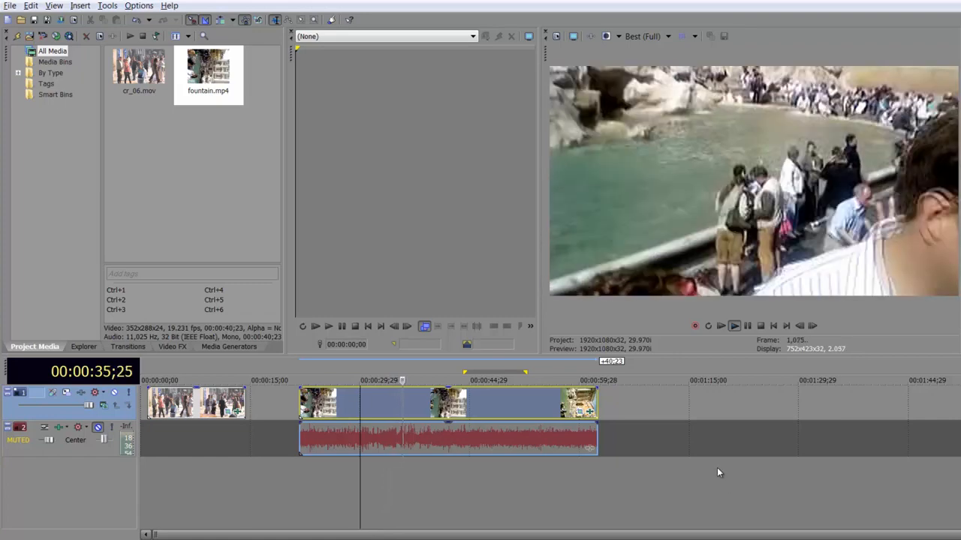
left_click(523, 406)
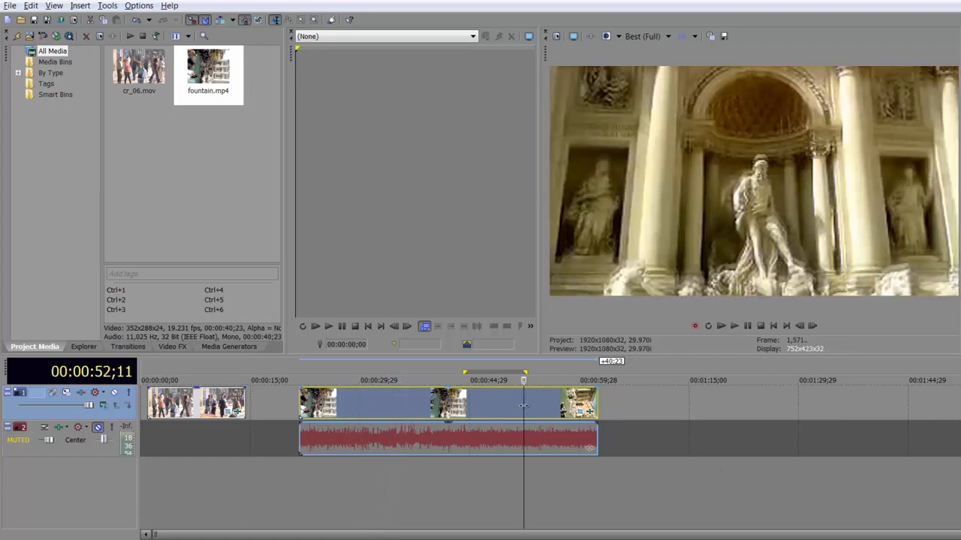
key("space")
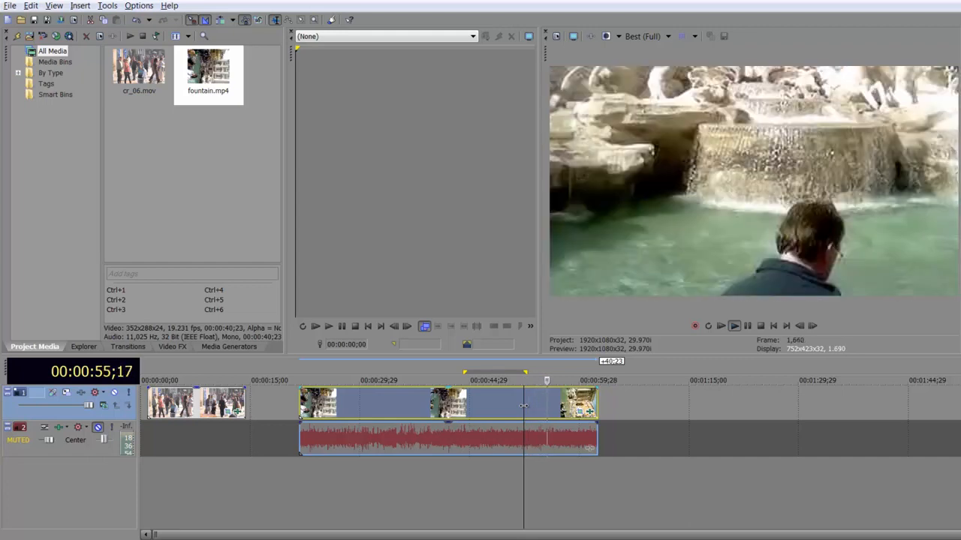
key("space")
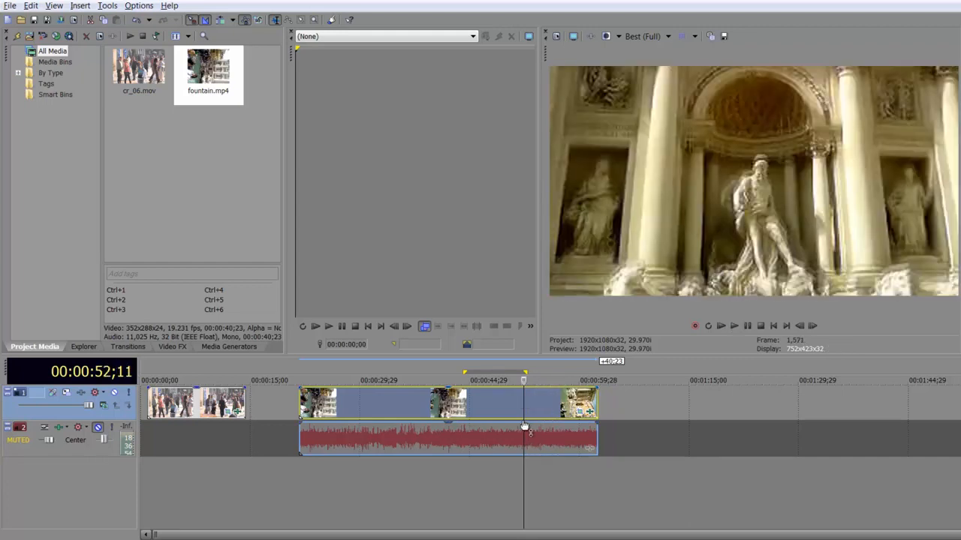
- Reopen the fountain clip's video effects and toggle BCC UpRez off and back on to compare
left_click(592, 411)
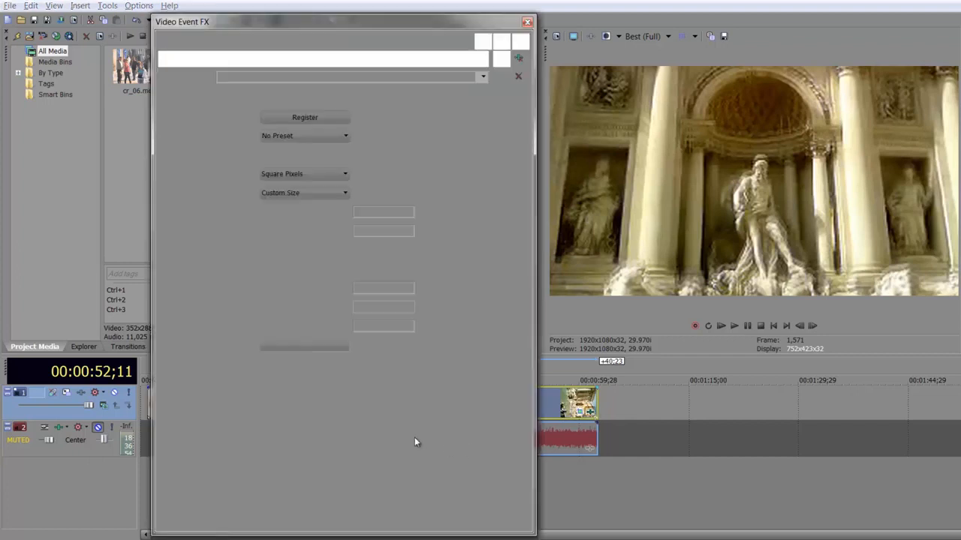
left_click(210, 59)
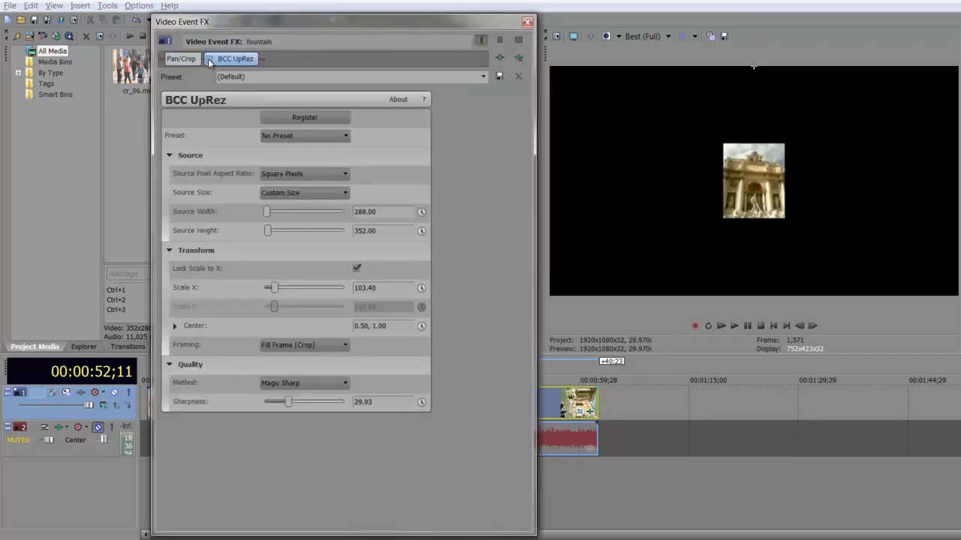
left_click(210, 60)
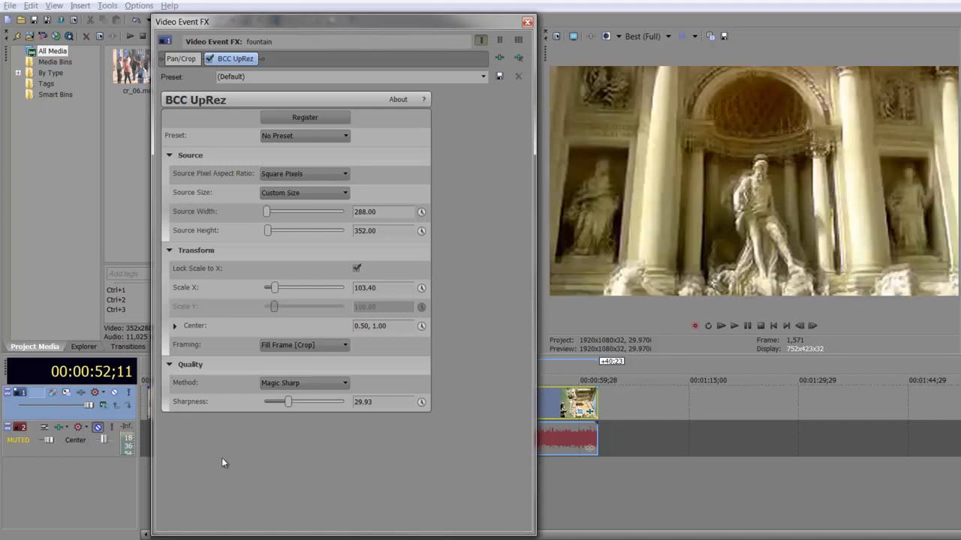